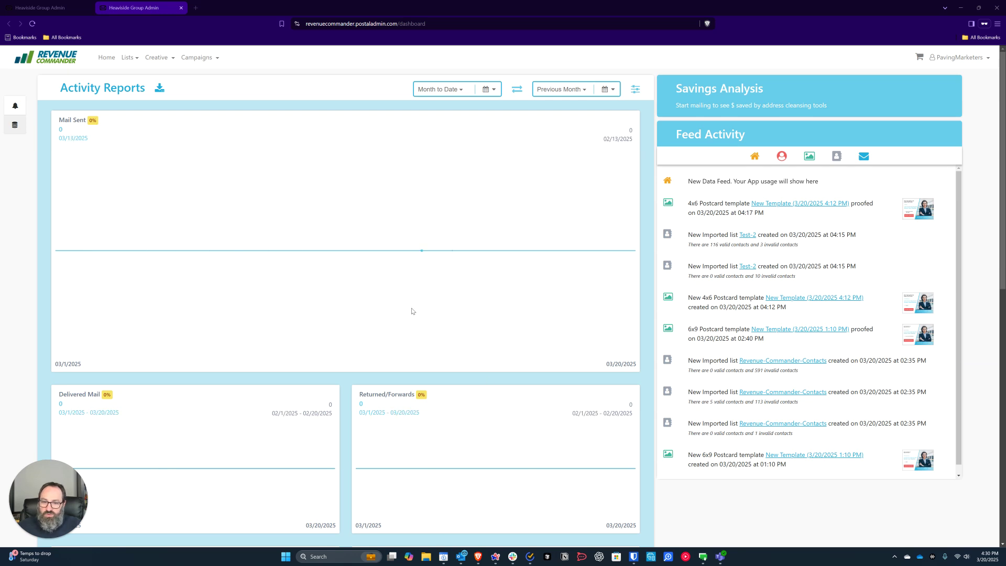
Step: Look over the dashboard's activity reports and the options offered for campaigns, creative and lists
scroll(415, 320, "down", 6)
scroll(427, 335, "down", 4)
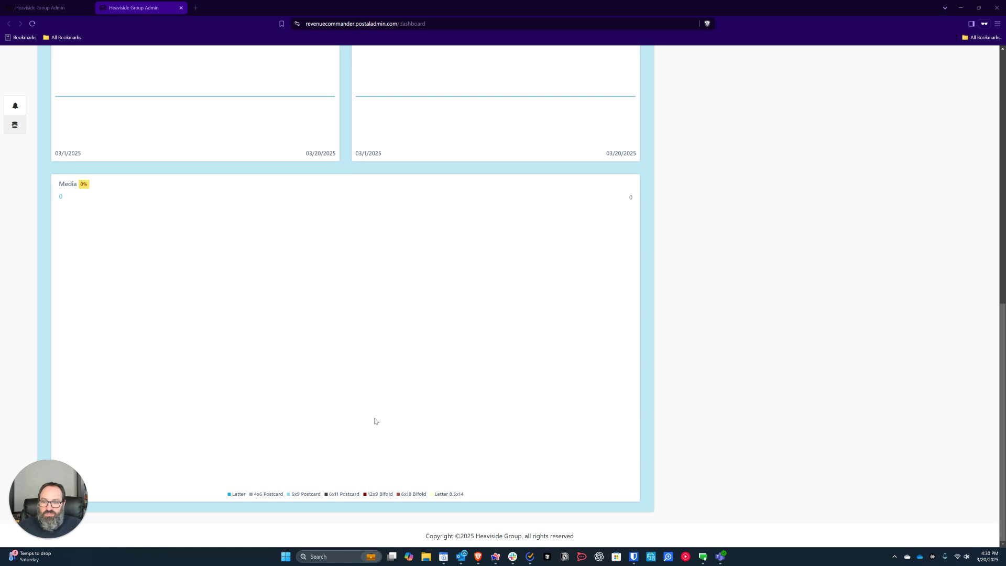
scroll(488, 436, "up", 10)
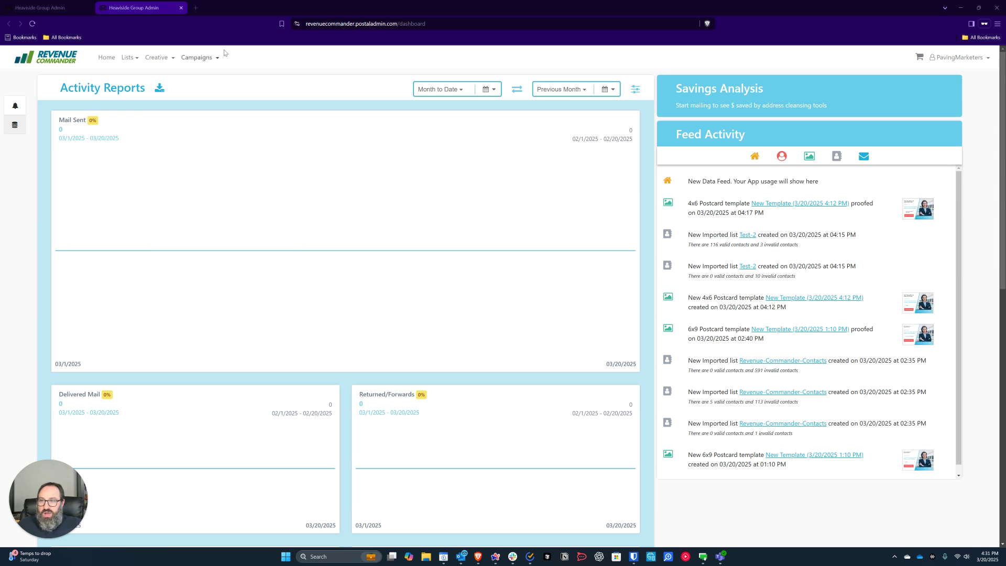
left_click(198, 59)
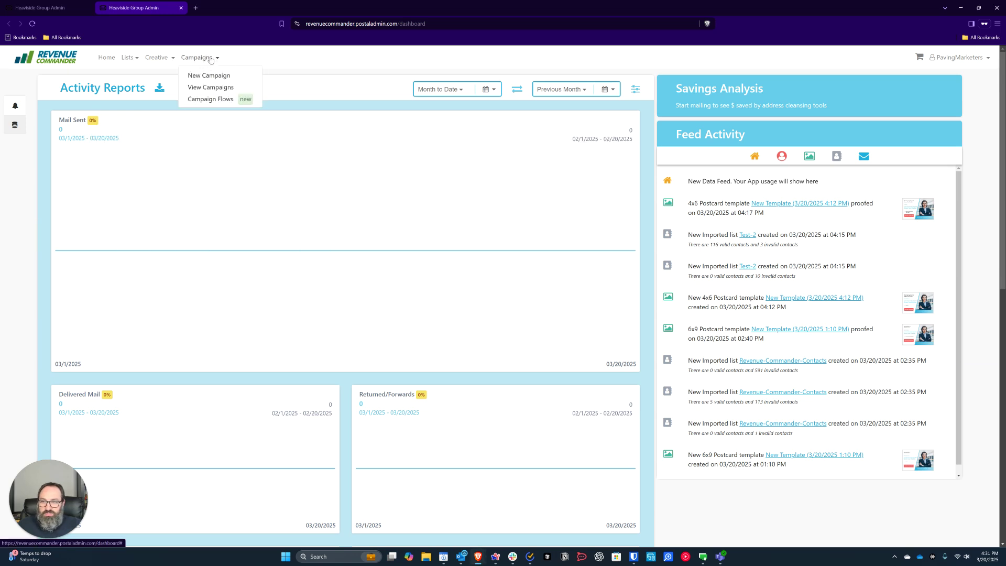
left_click(159, 57)
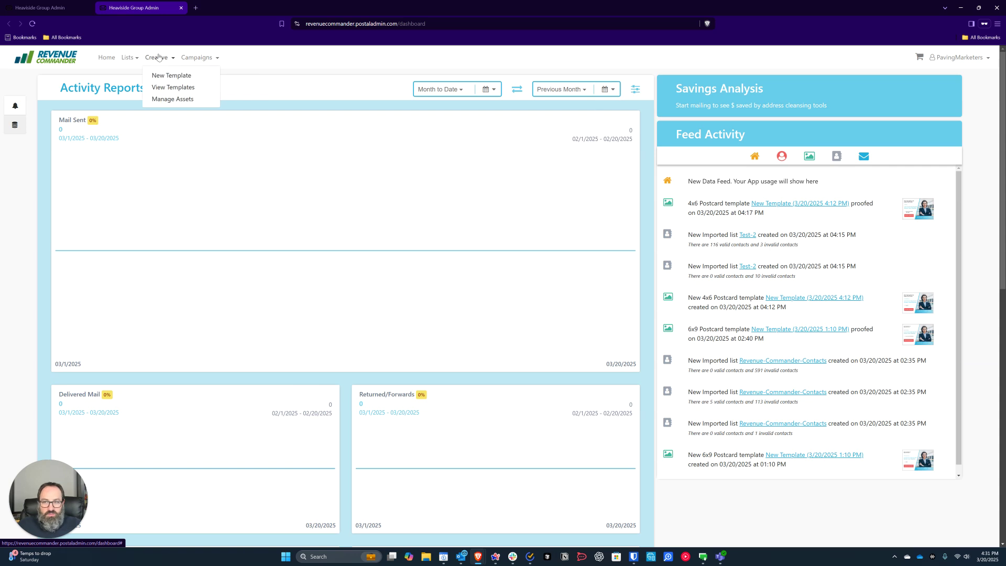
left_click(126, 57)
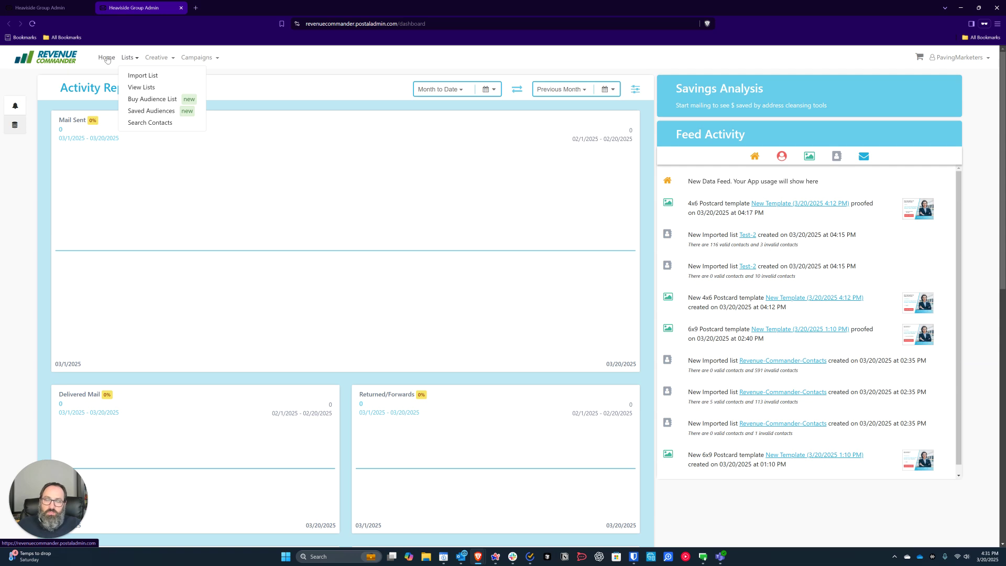
left_click(239, 168)
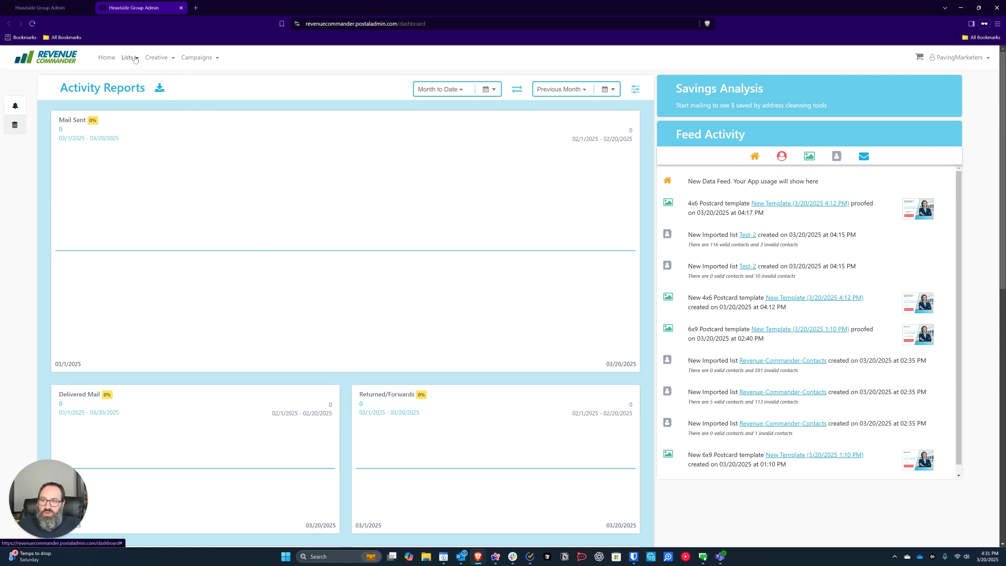
Step: Display the list of existing creative templates
left_click(156, 60)
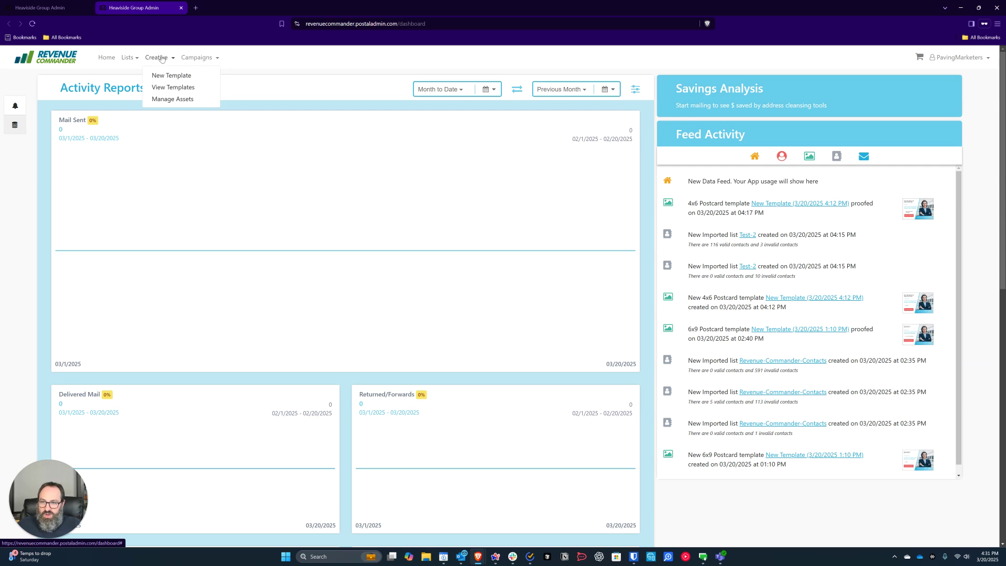
left_click(157, 87)
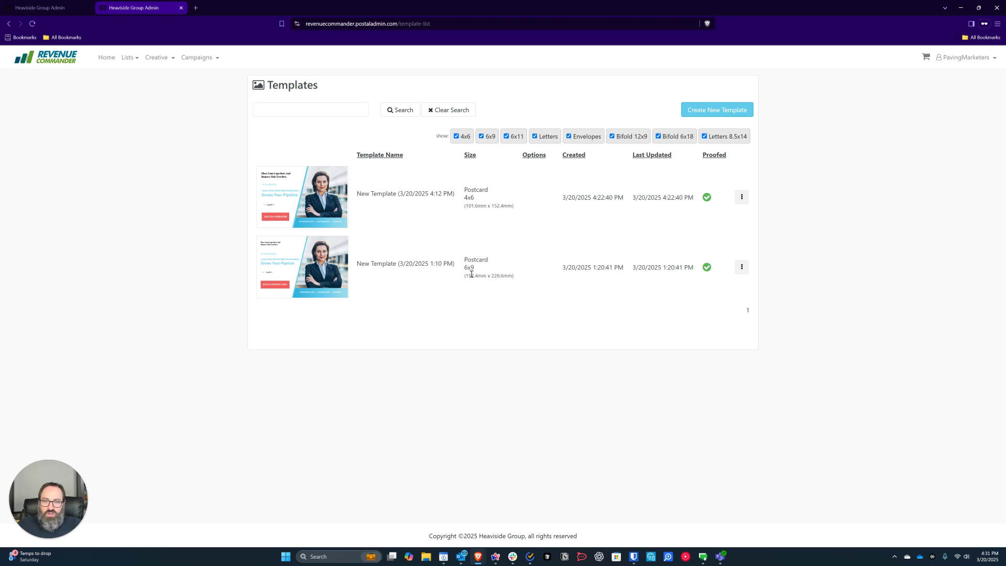
Step: Begin a new template from the prebuilt library and browse its designs and filter categories
left_click(149, 58)
left_click(151, 76)
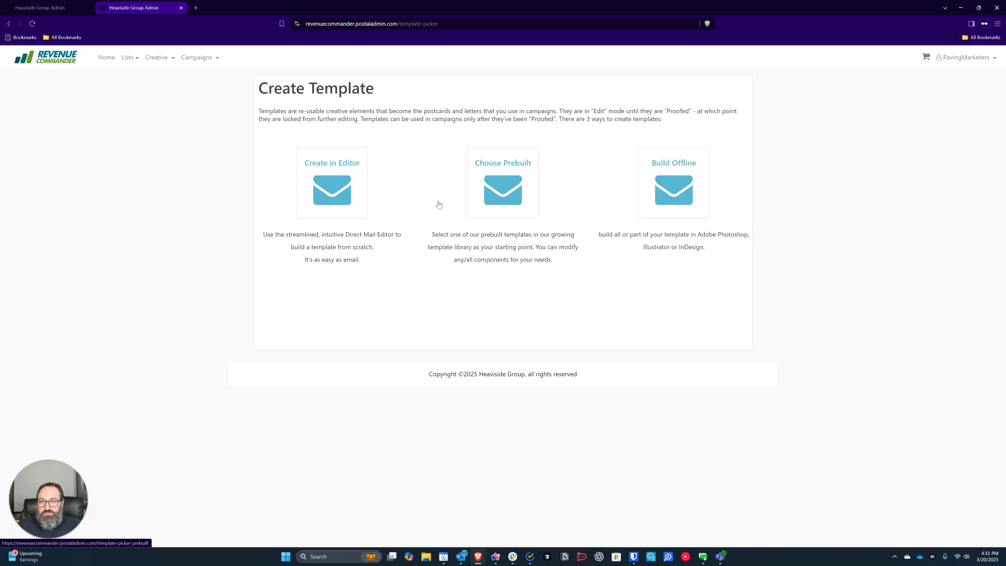
left_click(483, 199)
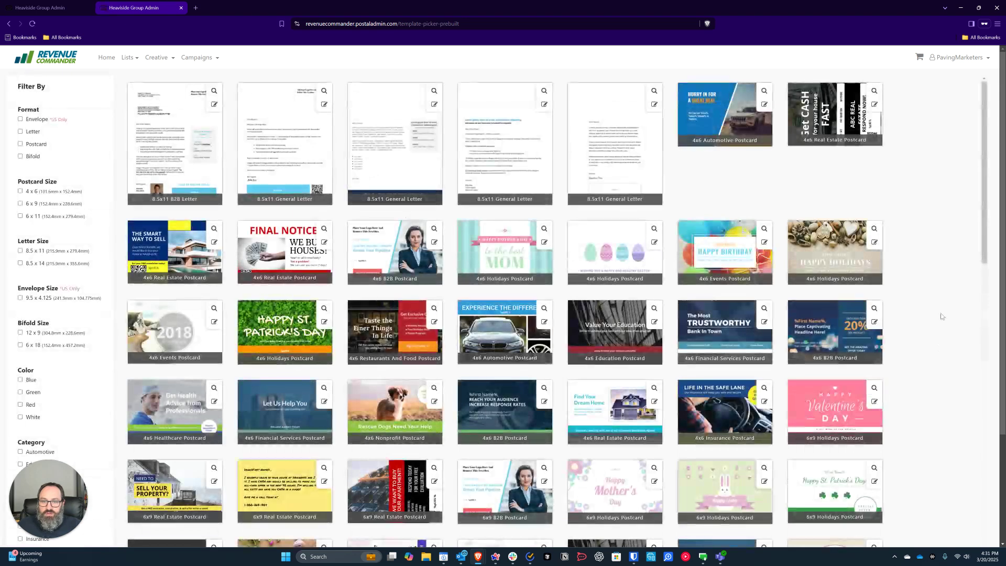
scroll(647, 298, "down", 15)
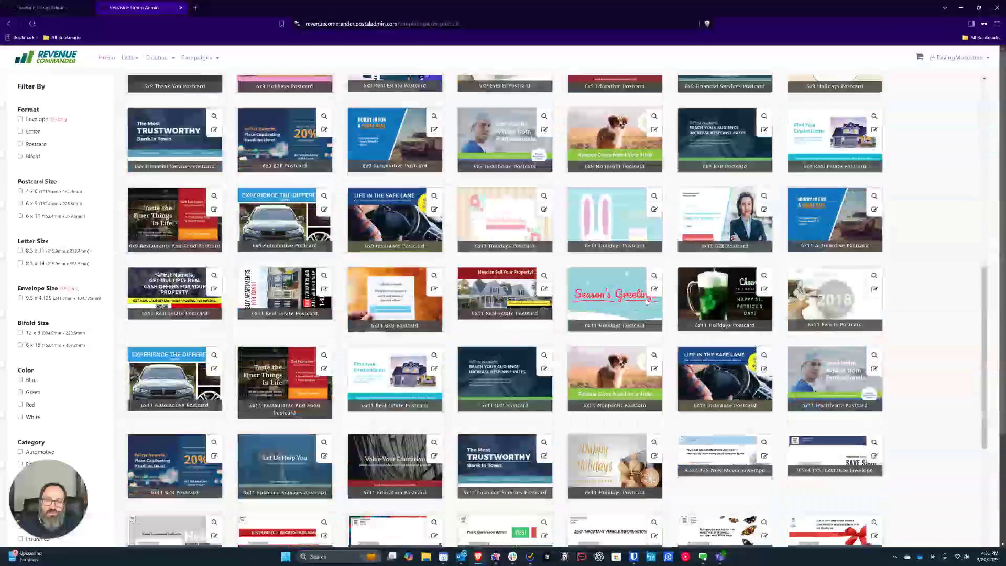
scroll(639, 297, "down", 6)
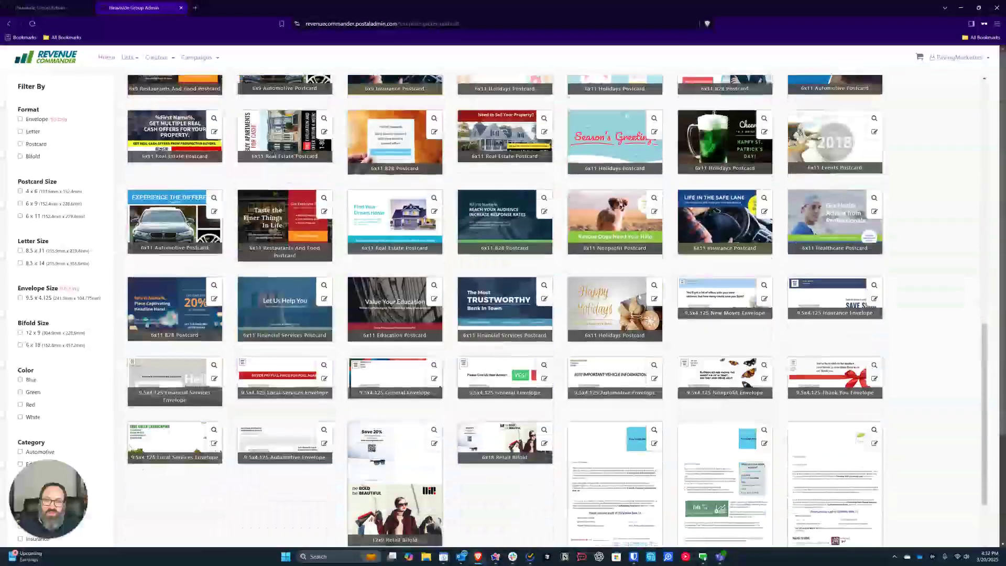
scroll(516, 305, "up", 20)
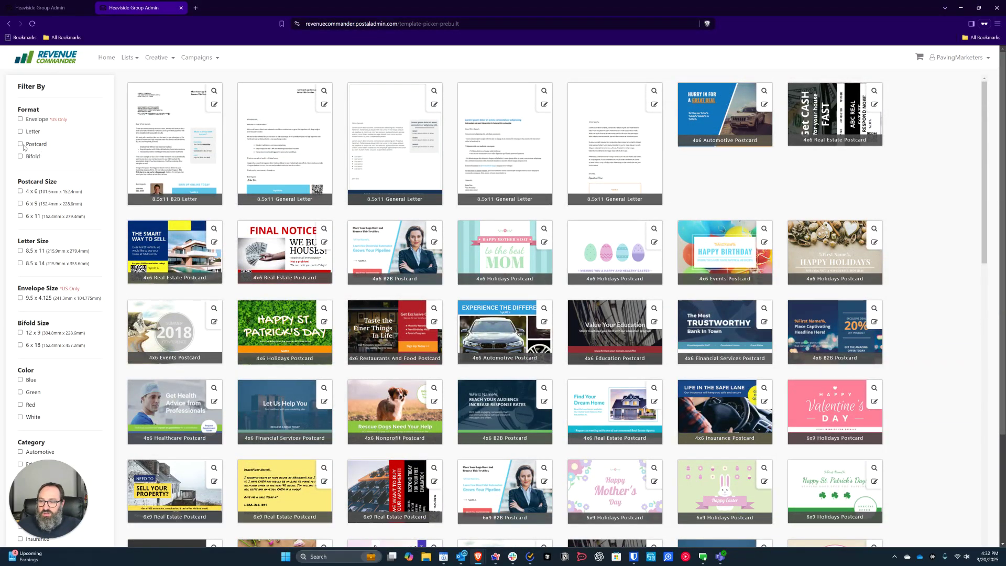
scroll(89, 209, "down", 3)
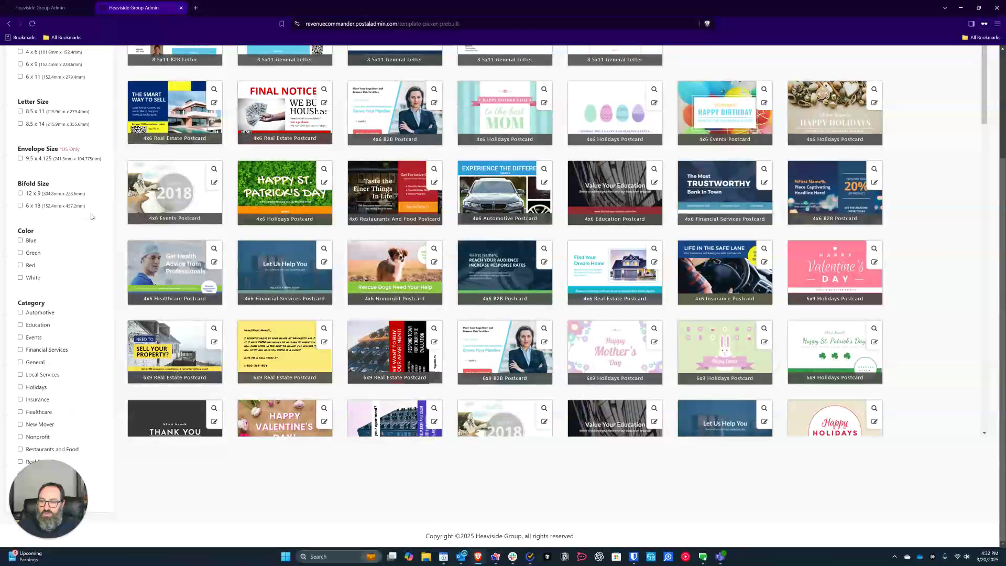
scroll(90, 215, "up", 2)
scroll(90, 214, "up", 1)
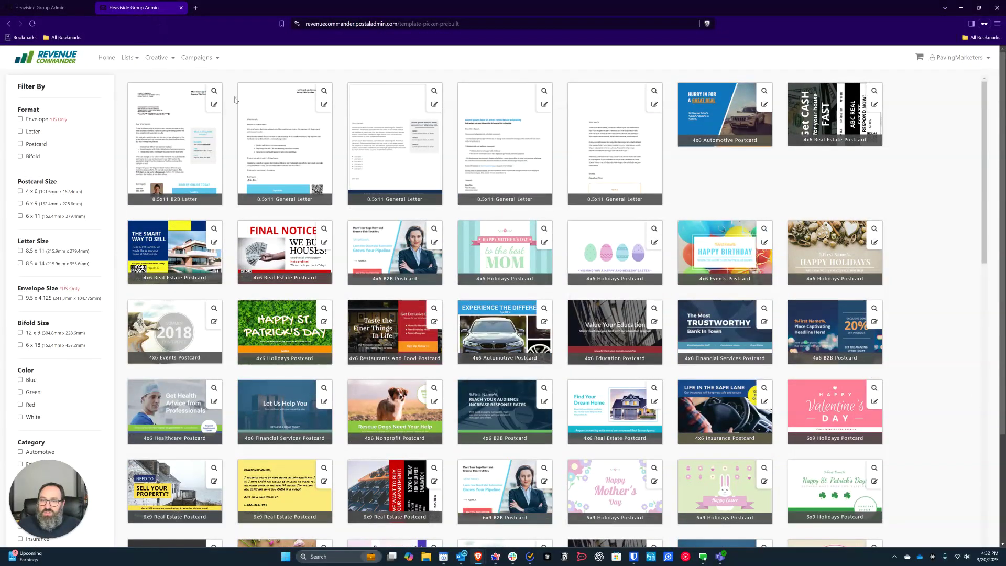
Step: Start a contact list import through Postal Connector, naming the list Test and choosing the Postal Connector integration
left_click(158, 60)
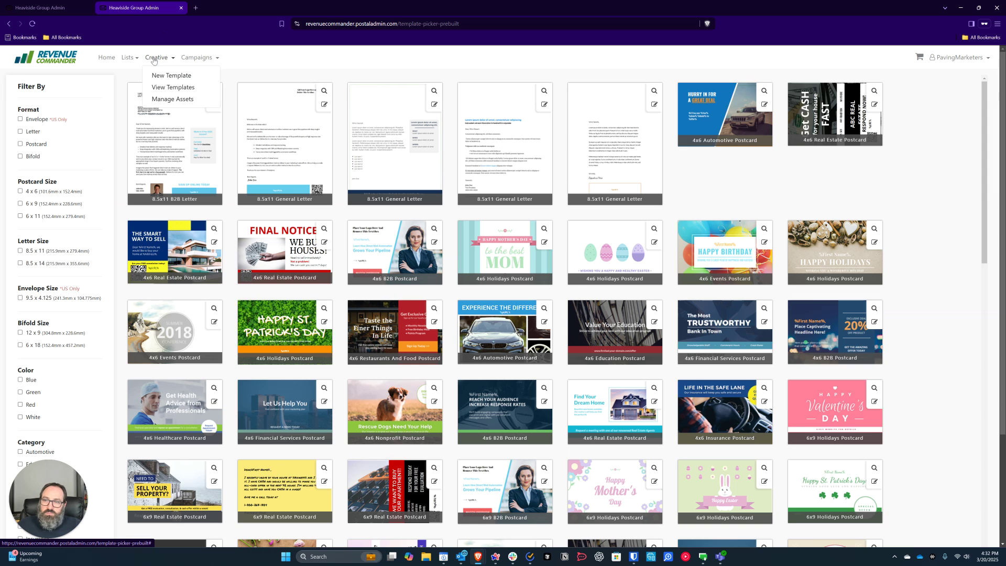
left_click(160, 58)
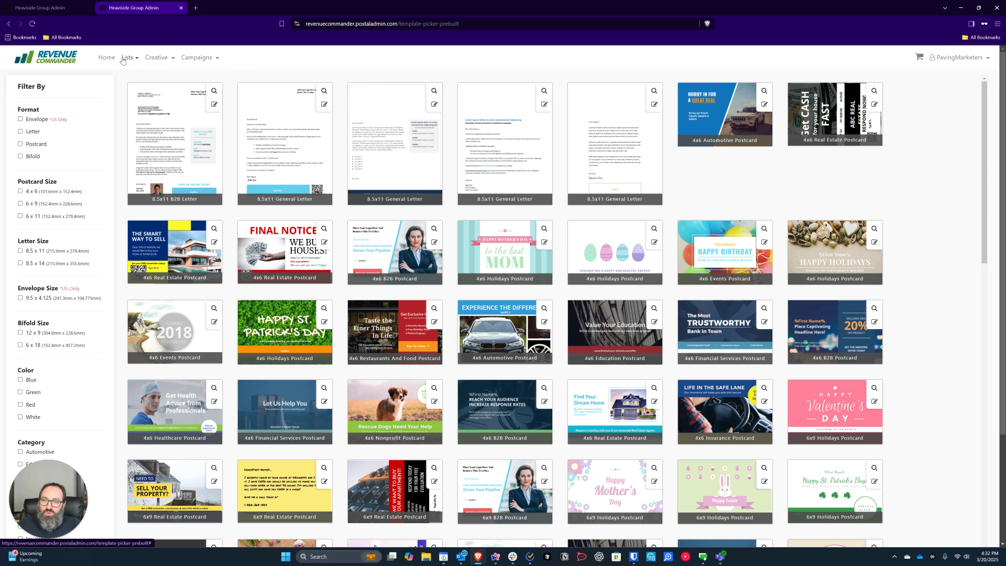
left_click(130, 59)
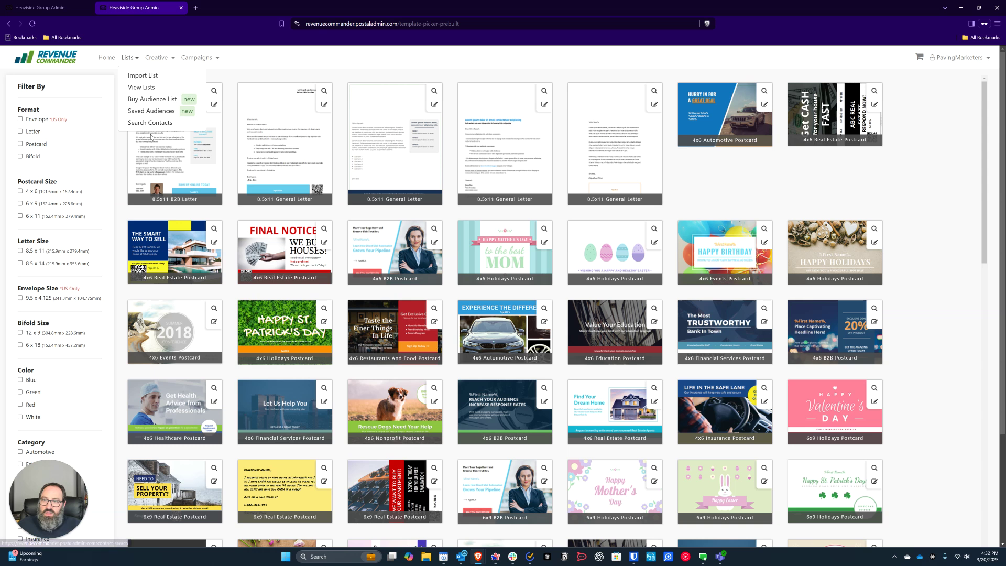
left_click(142, 76)
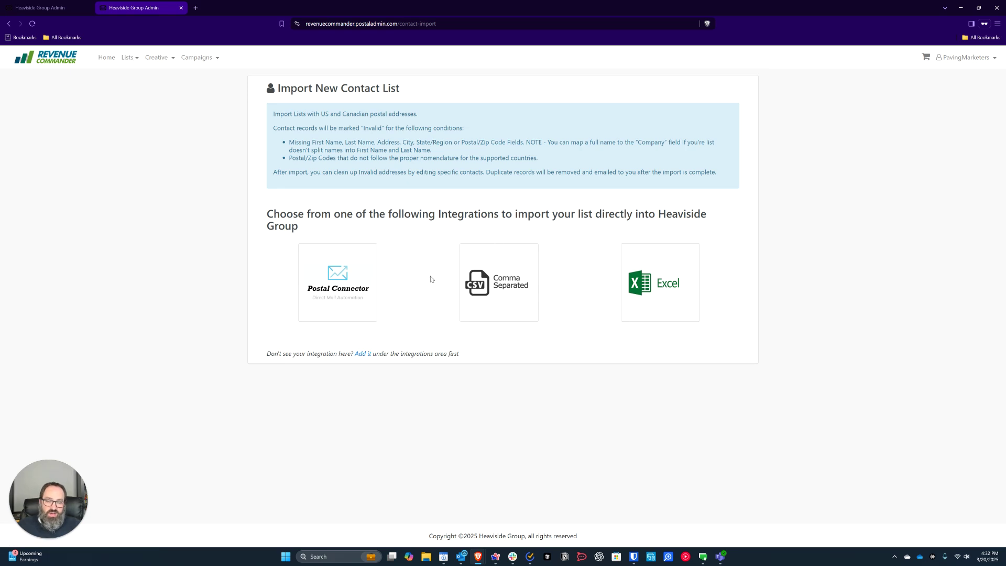
left_click(338, 282)
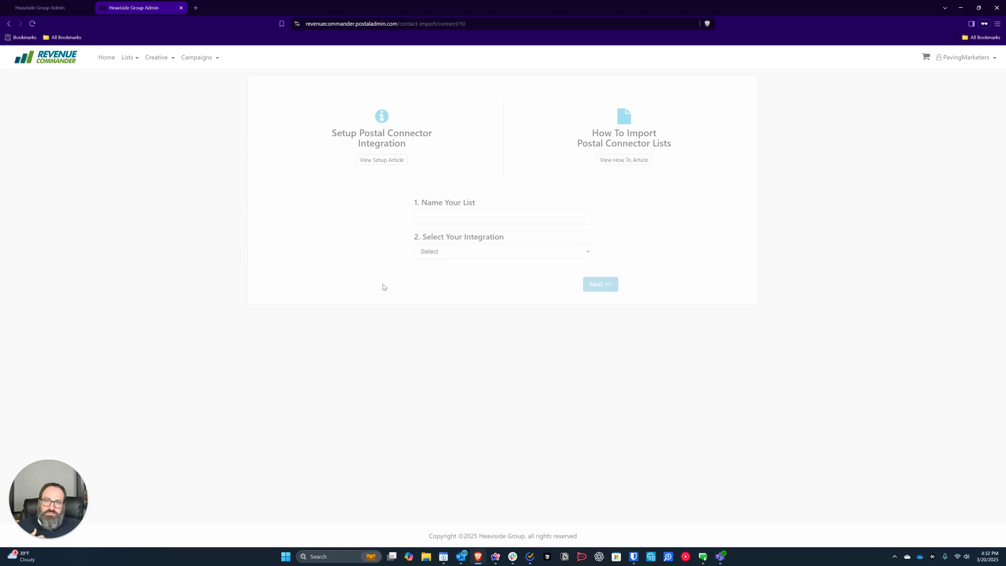
left_click(454, 218)
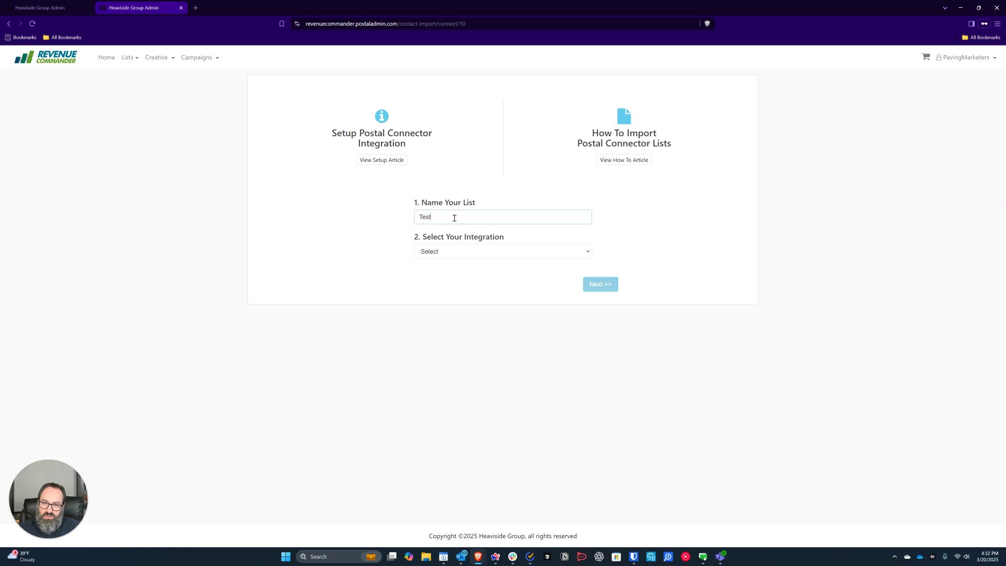
left_click(505, 253)
left_click(482, 276)
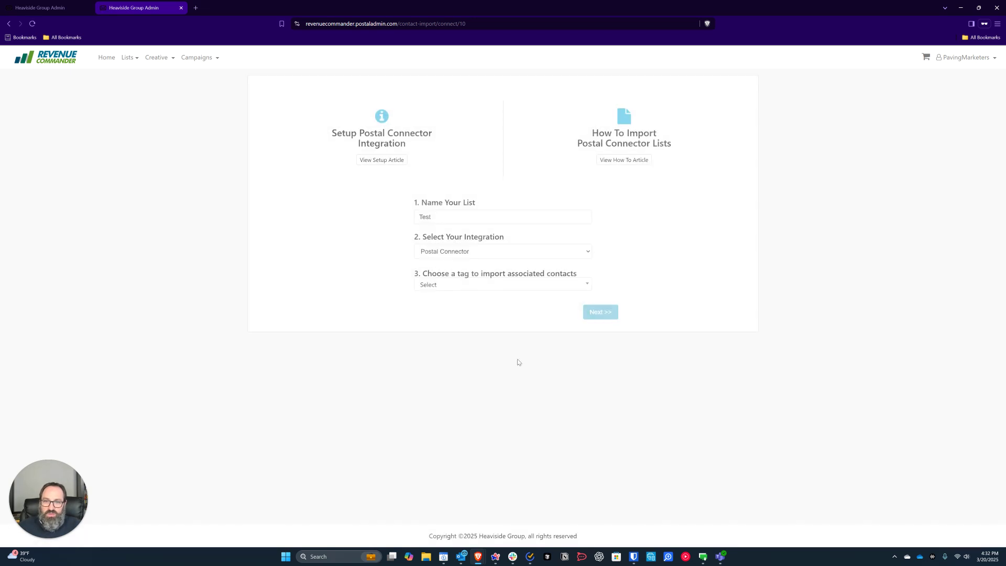
Step: Browse the contact tags available for the import without choosing one
left_click(478, 286)
scroll(511, 333, "down", 15)
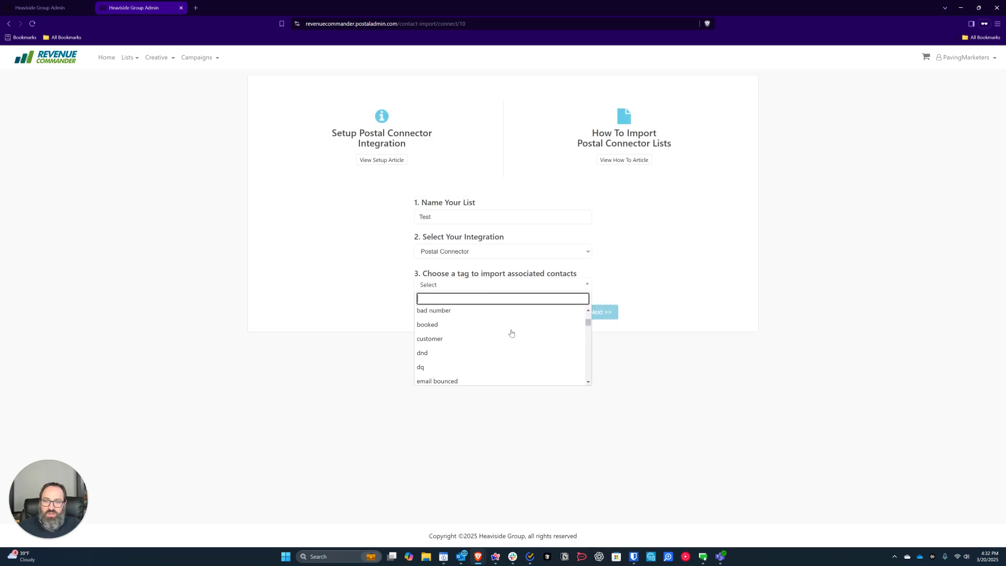
scroll(511, 334, "down", 15)
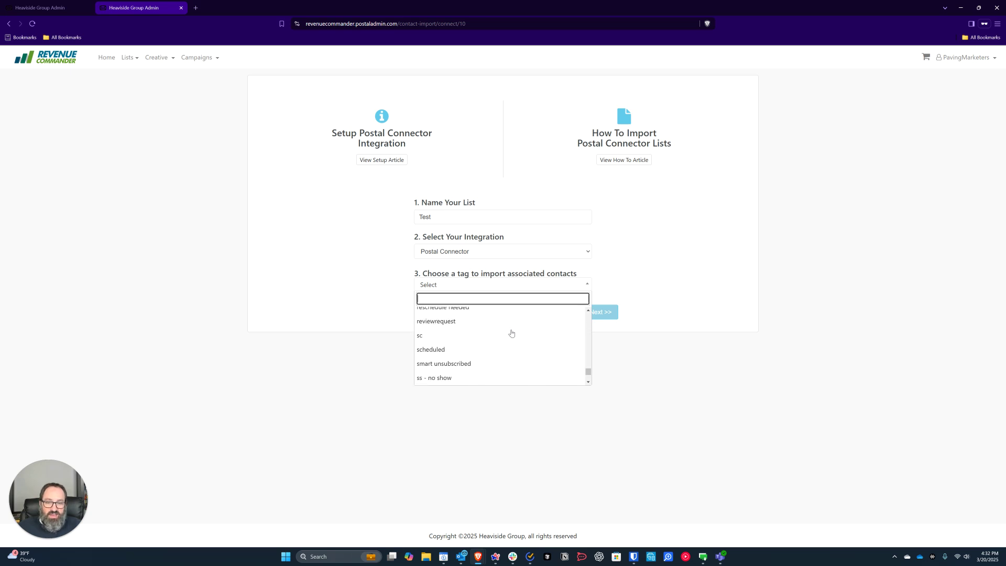
scroll(511, 333, "up", 10)
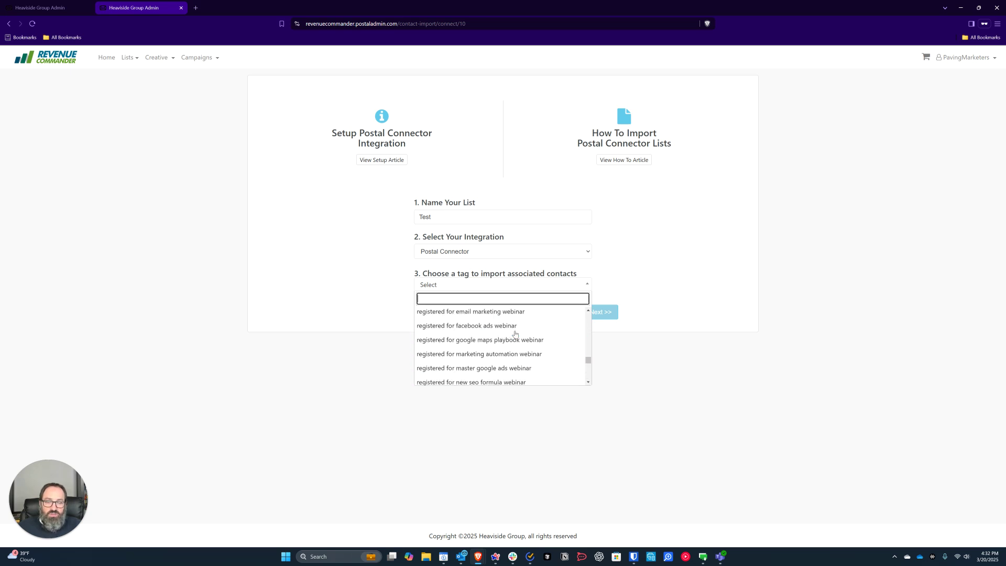
left_click(327, 405)
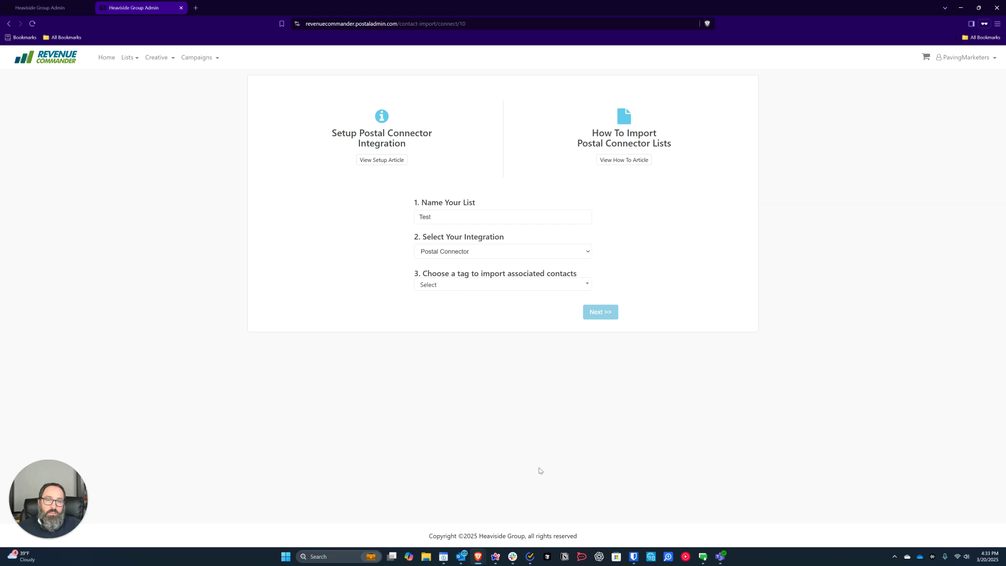
left_click(203, 59)
left_click(424, 477)
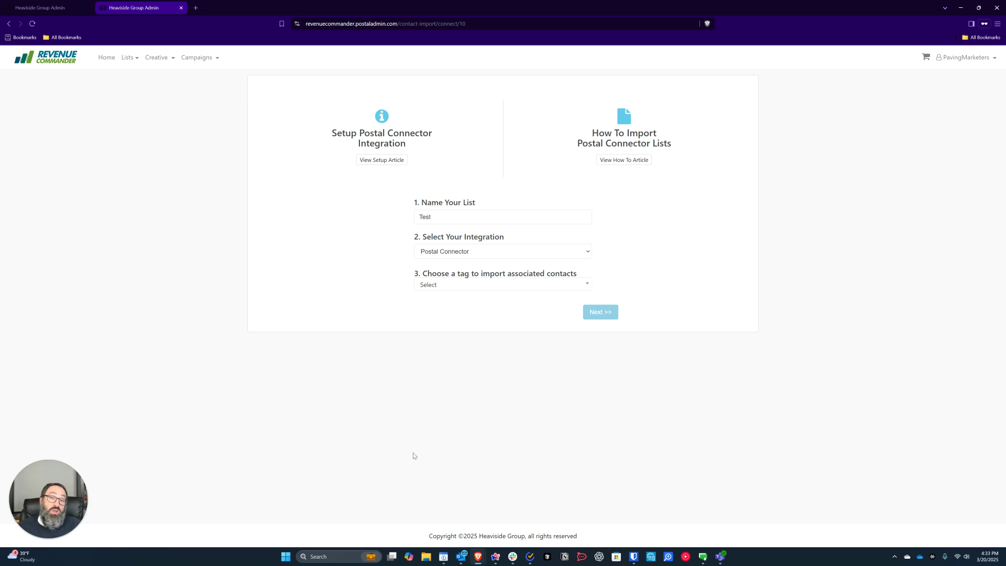
Step: Create a new audience list to buy, using the Consumer data source
left_click(127, 59)
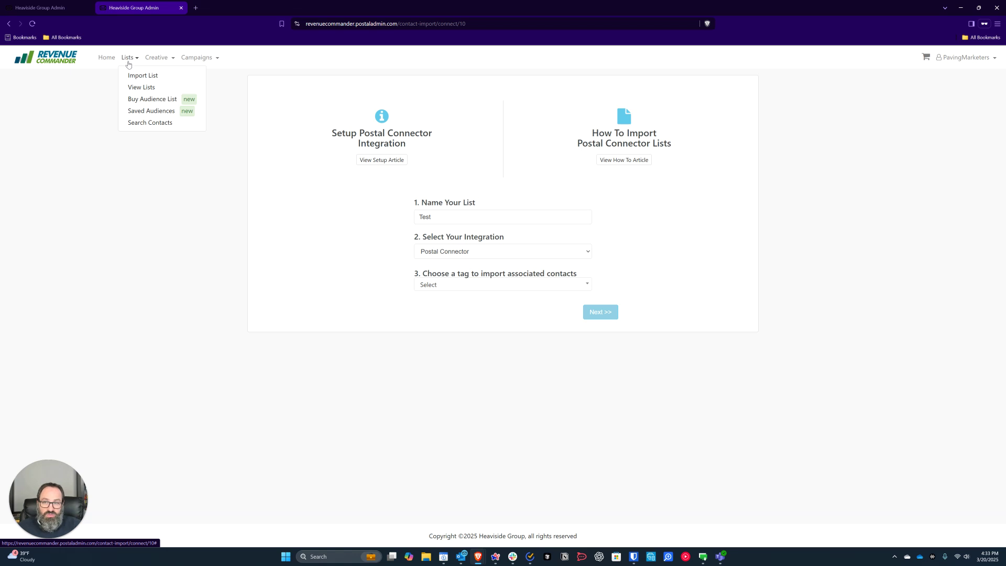
left_click(140, 99)
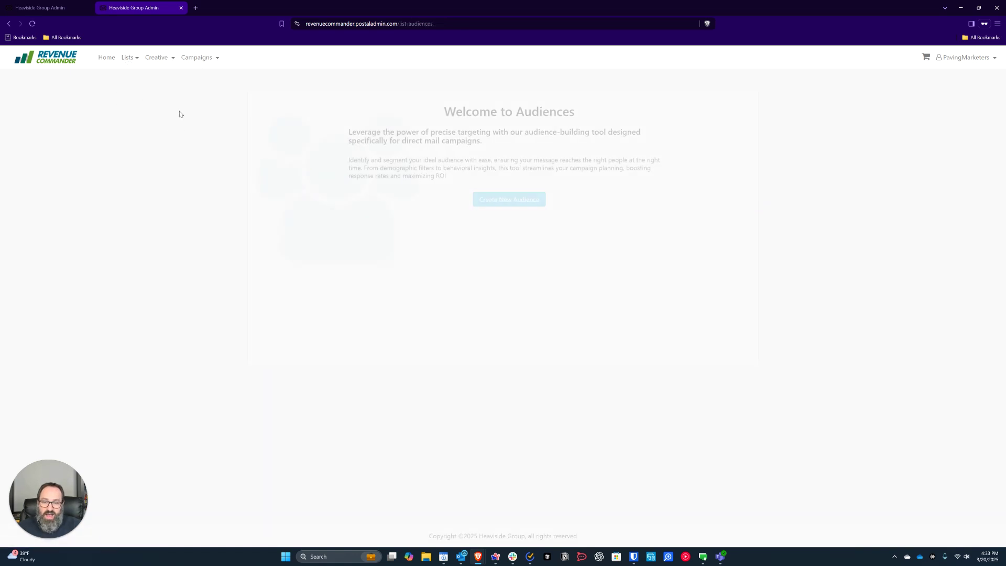
left_click(508, 203)
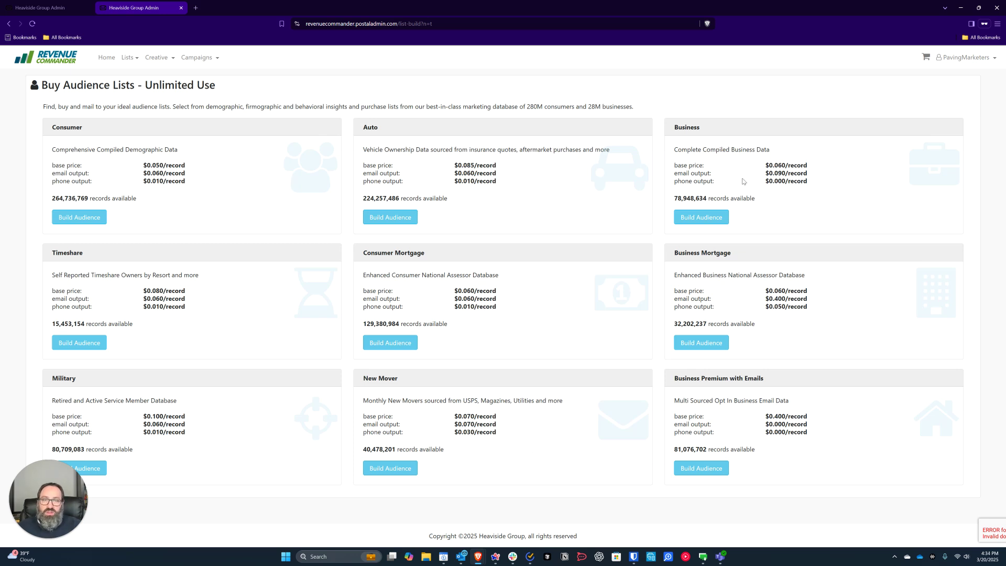
left_click(76, 218)
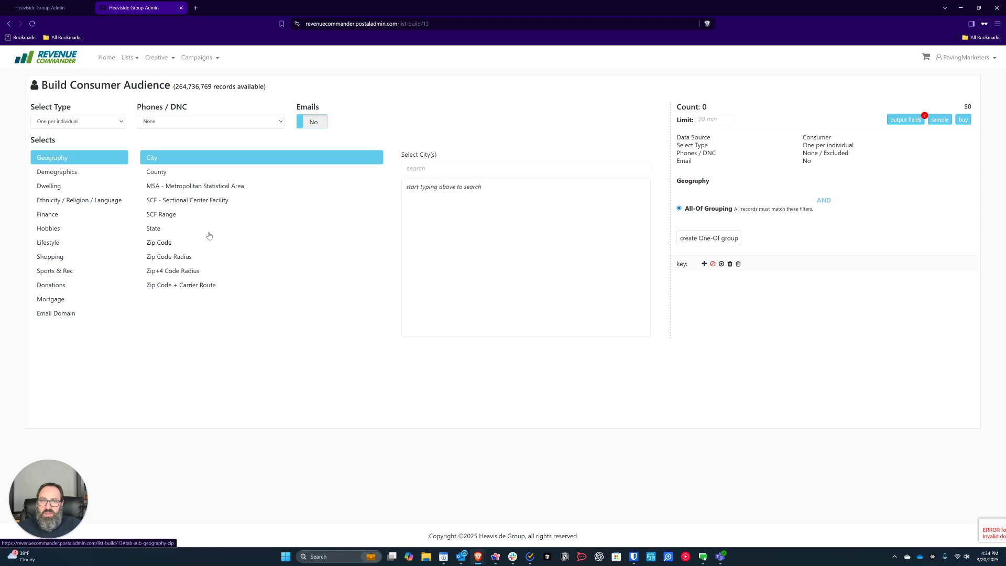
Step: Set the consumer audience's Select Type to One per household and review the Phones / DNC options
left_click(103, 121)
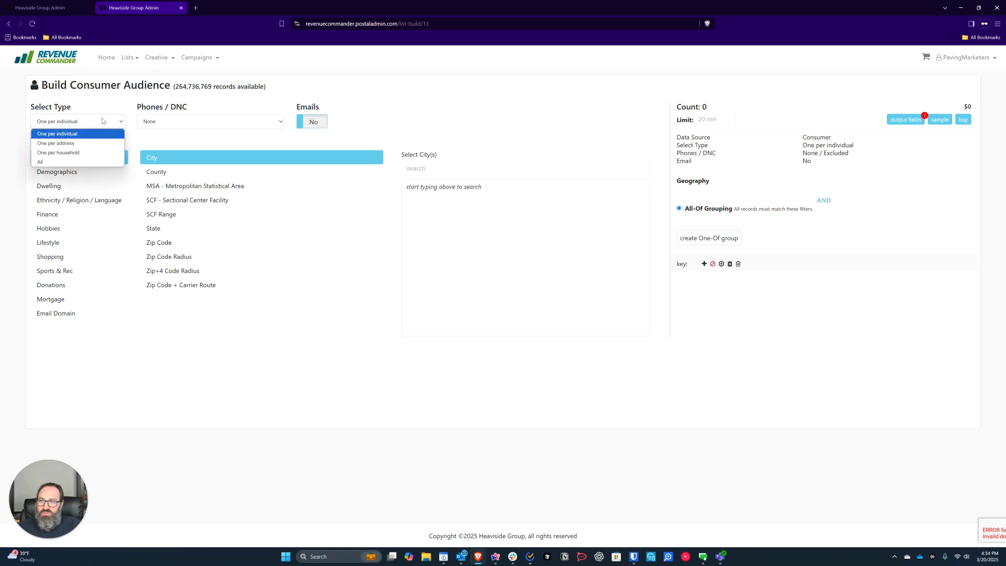
left_click(69, 152)
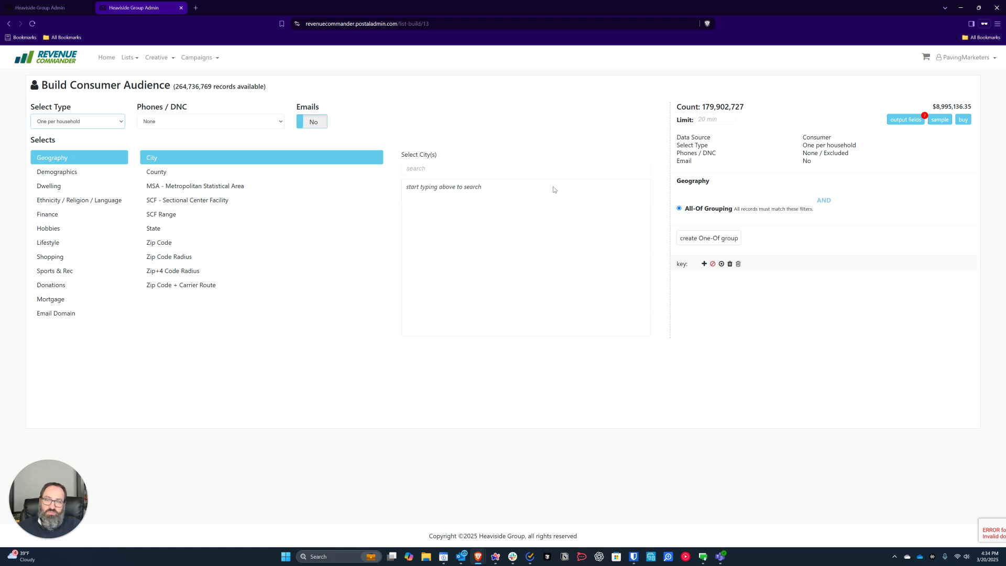
left_click(176, 126)
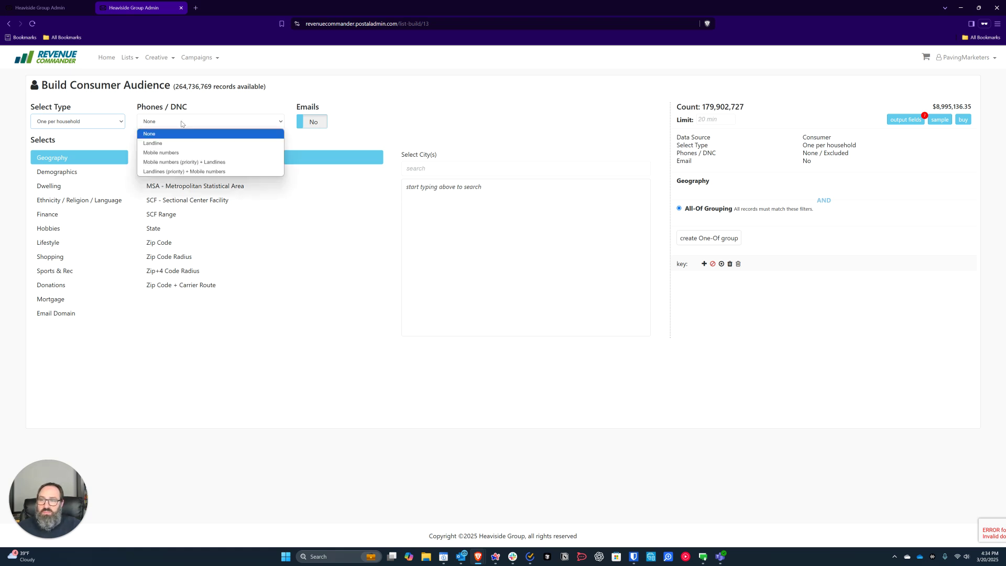
left_click(214, 107)
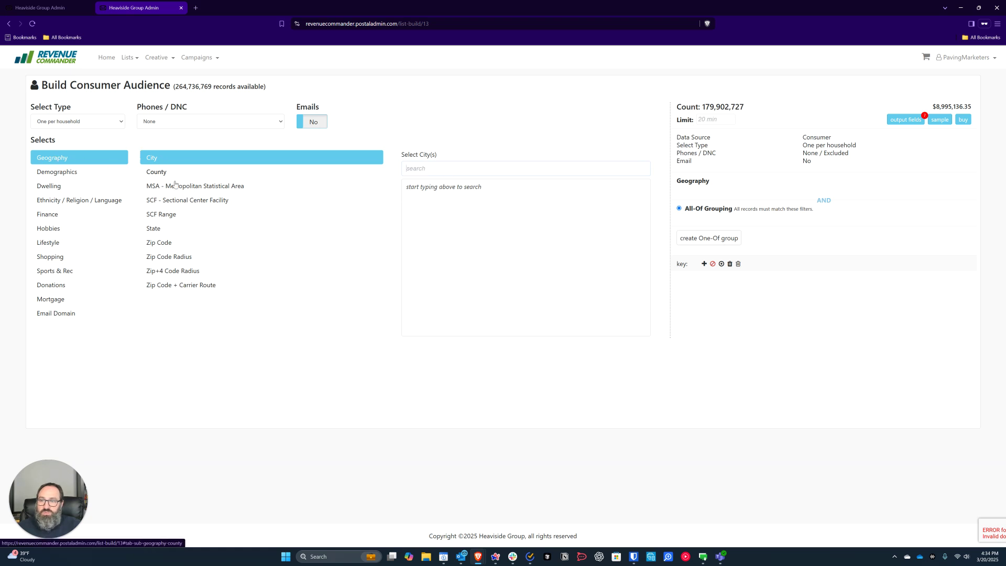
Step: Review the Zip Code, State and SCF geography filters, and limit the audience to the Cincinnati-Hamilton, OH-KY-IN CMSA metropolitan area
left_click(154, 245)
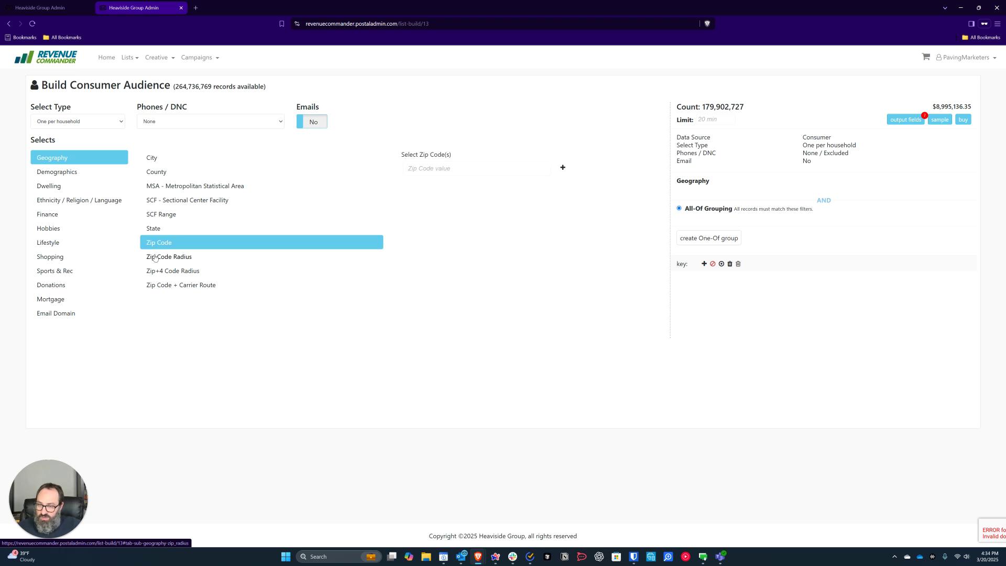
left_click(146, 229)
left_click(159, 202)
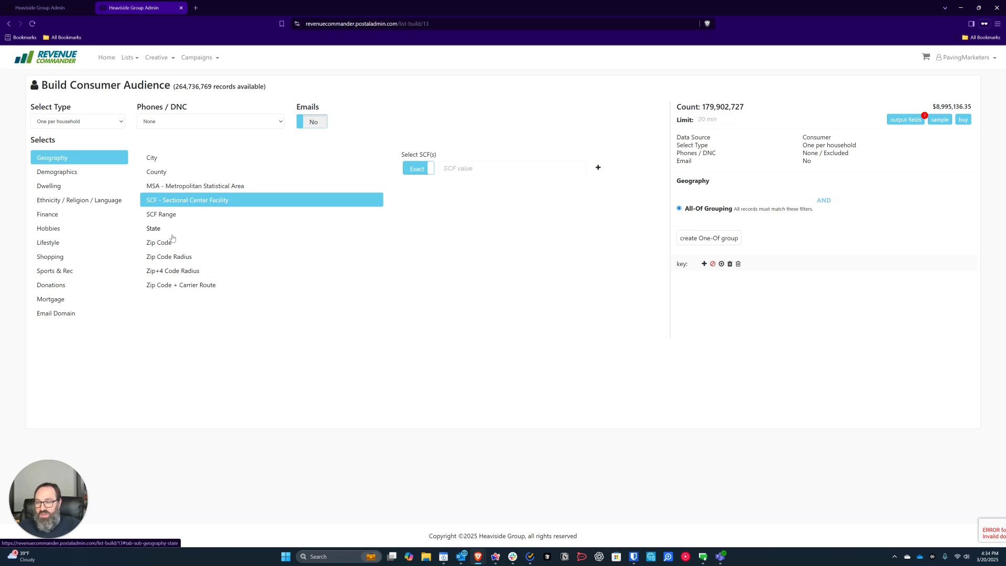
left_click(194, 187)
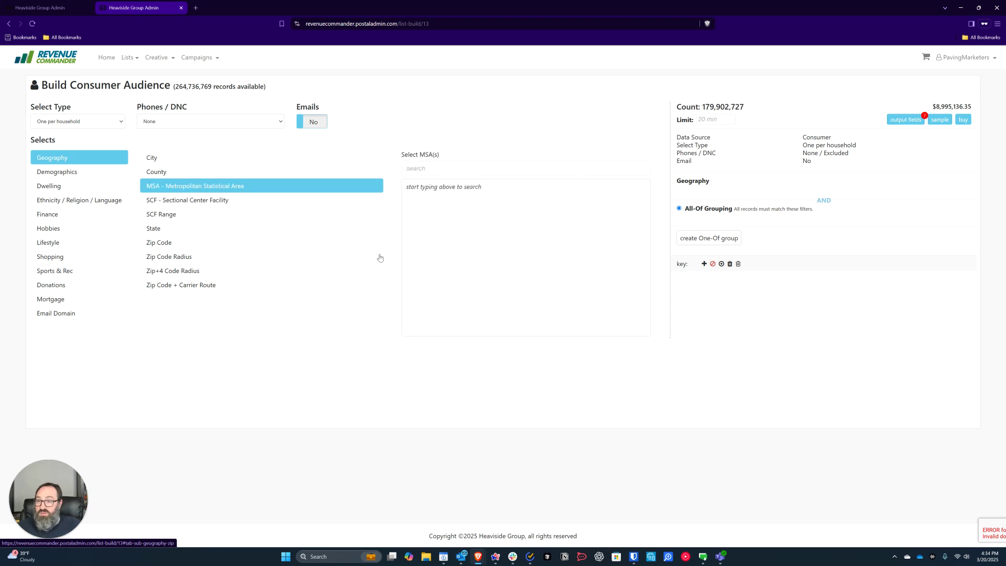
left_click(445, 170)
type("cincinnati")
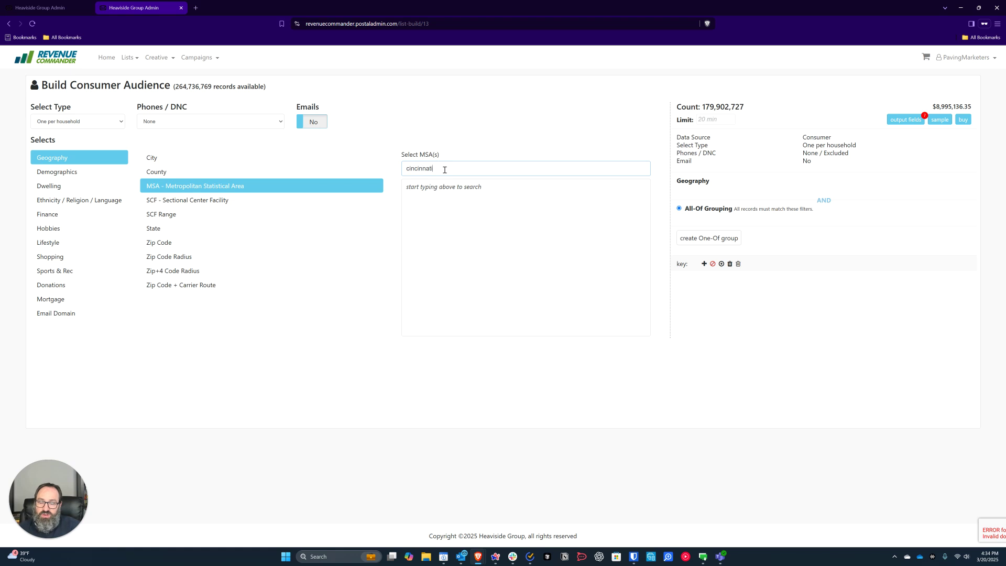
left_click(453, 187)
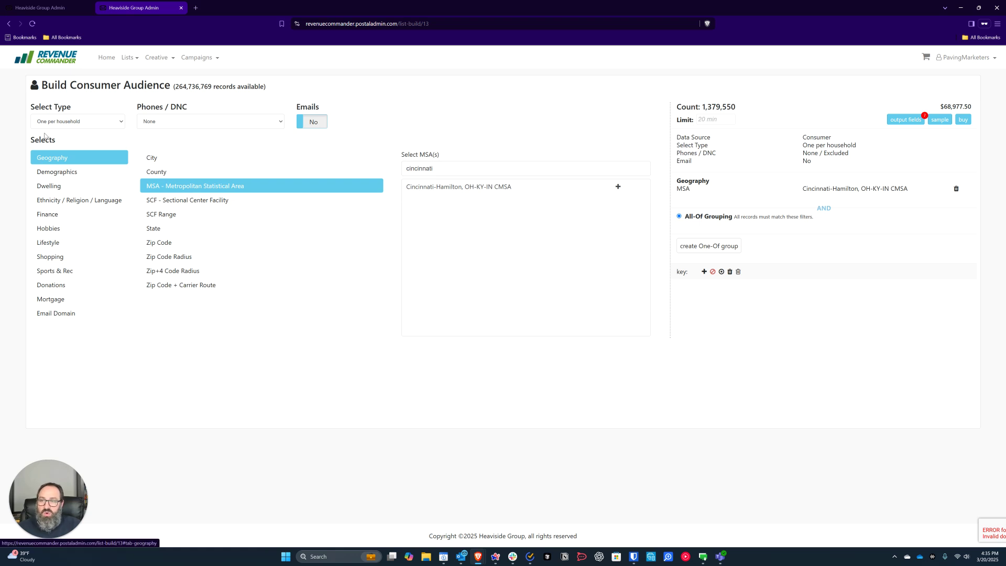
Step: Examine the demographic filters, including estimated age, gender, marital status, time zone, number of children, household occupants, occupation and inferred household rank
left_click(68, 174)
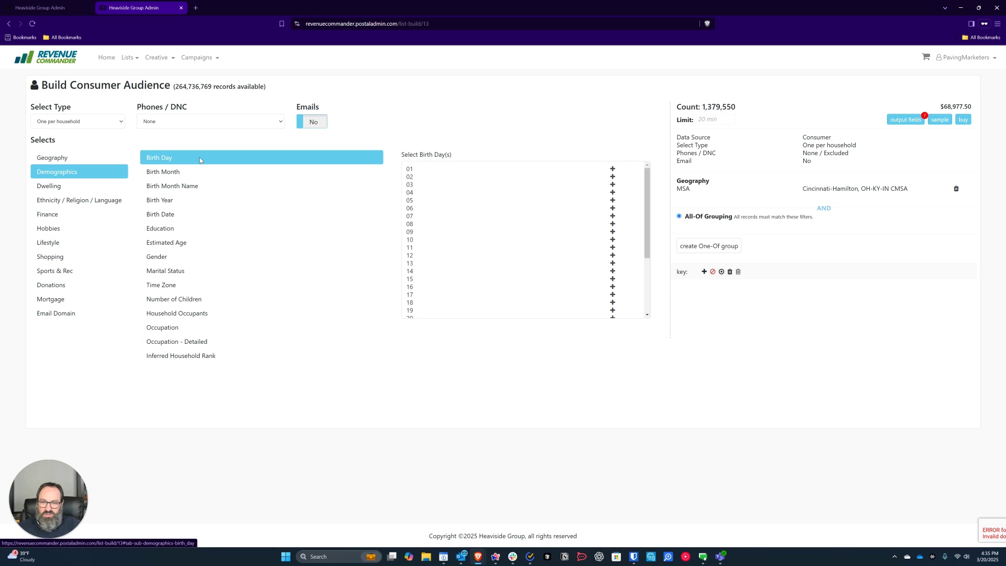
left_click(177, 242)
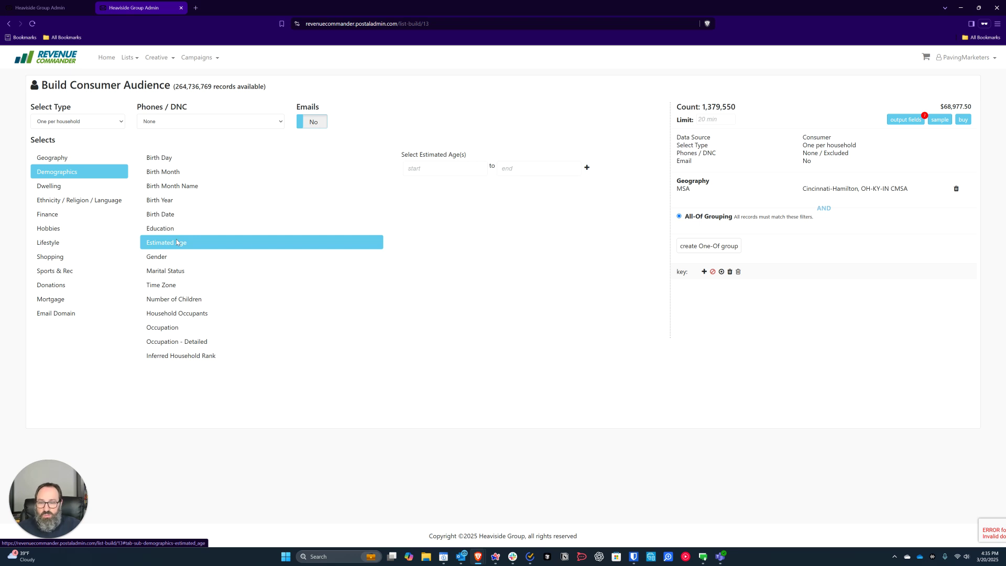
left_click(164, 258)
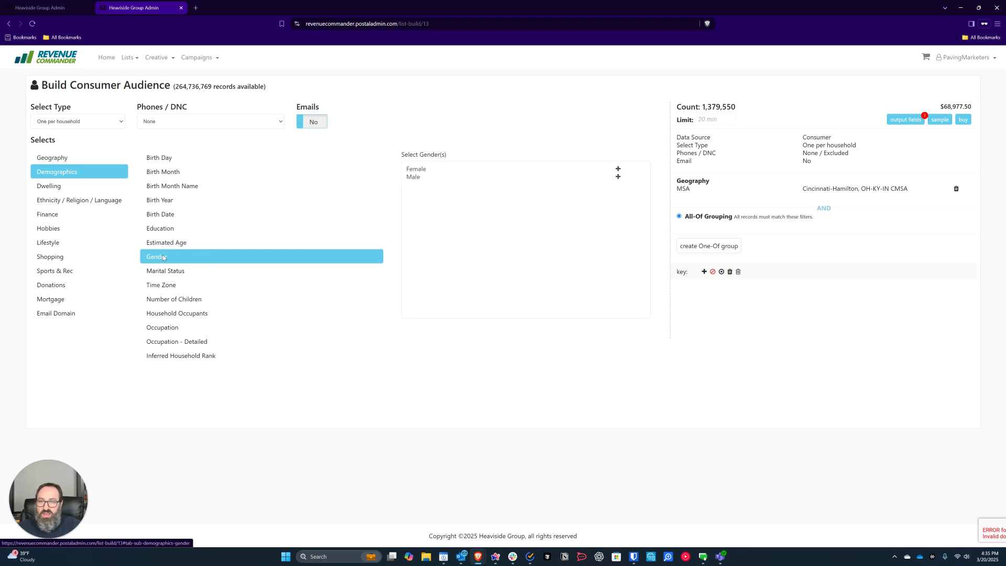
left_click(163, 271)
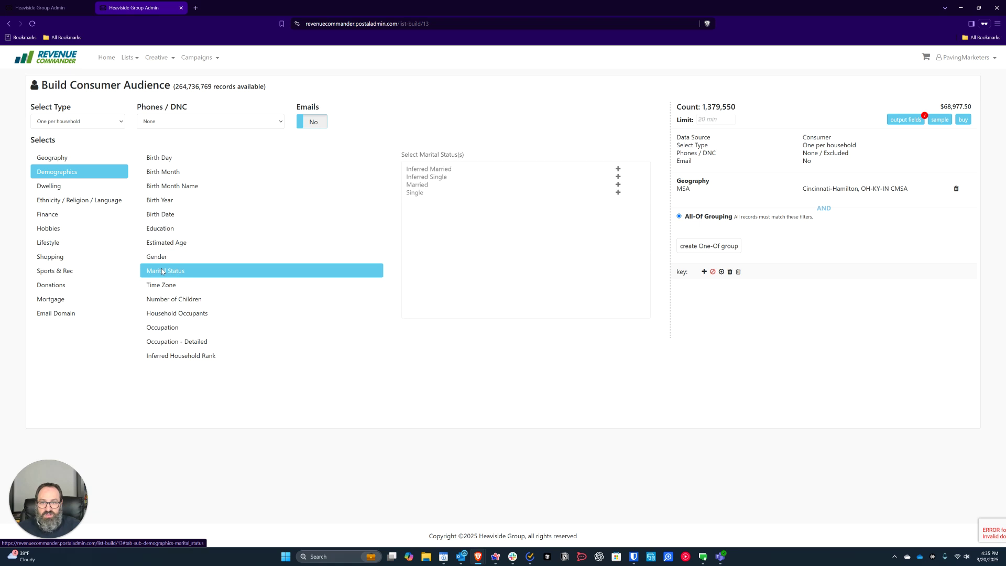
left_click(177, 289)
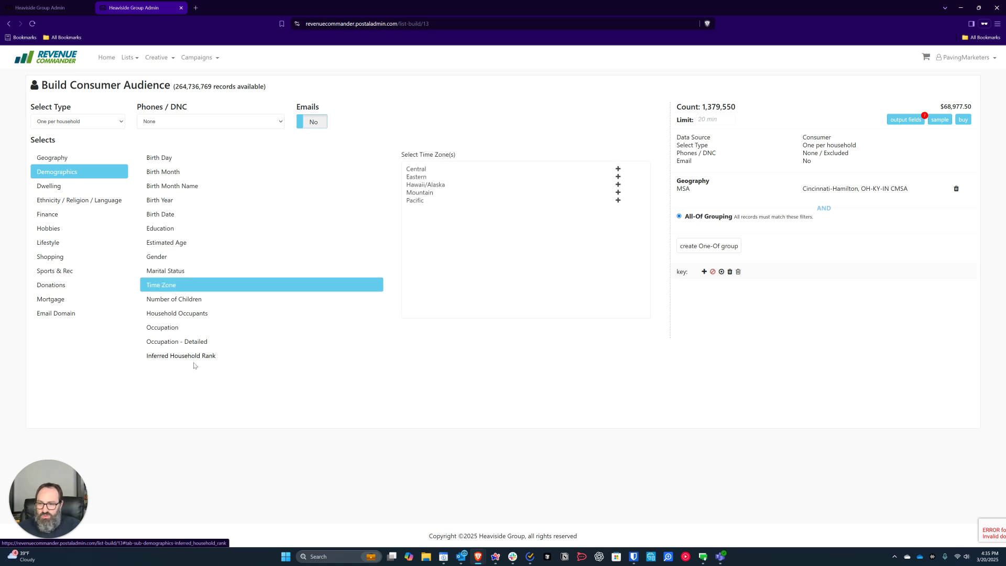
left_click(146, 300)
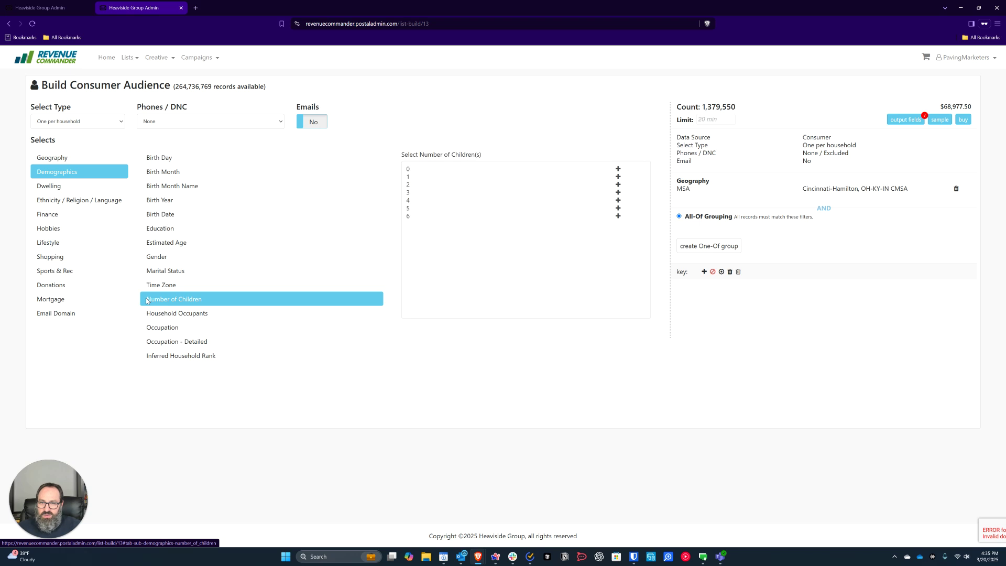
left_click(173, 317)
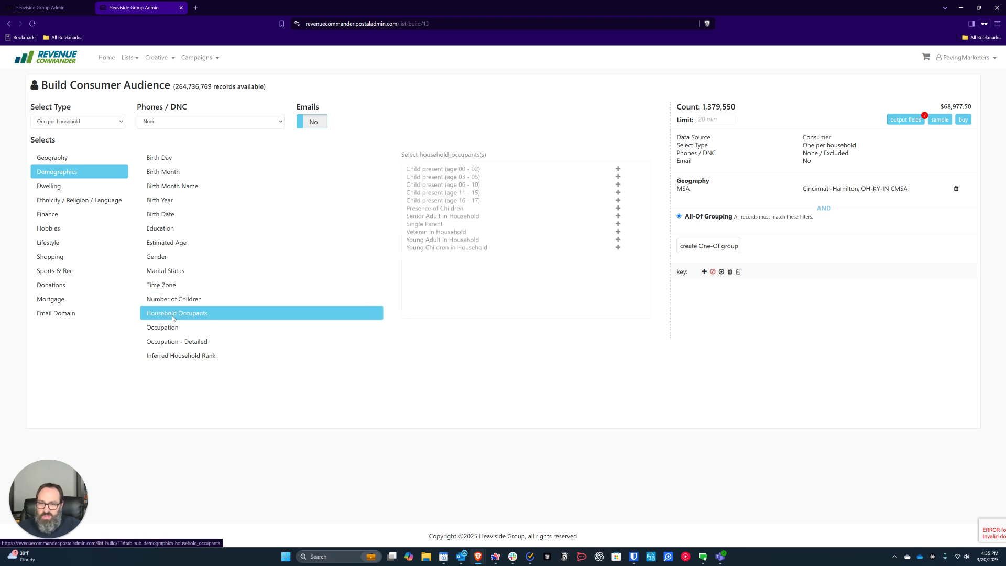
left_click(163, 329)
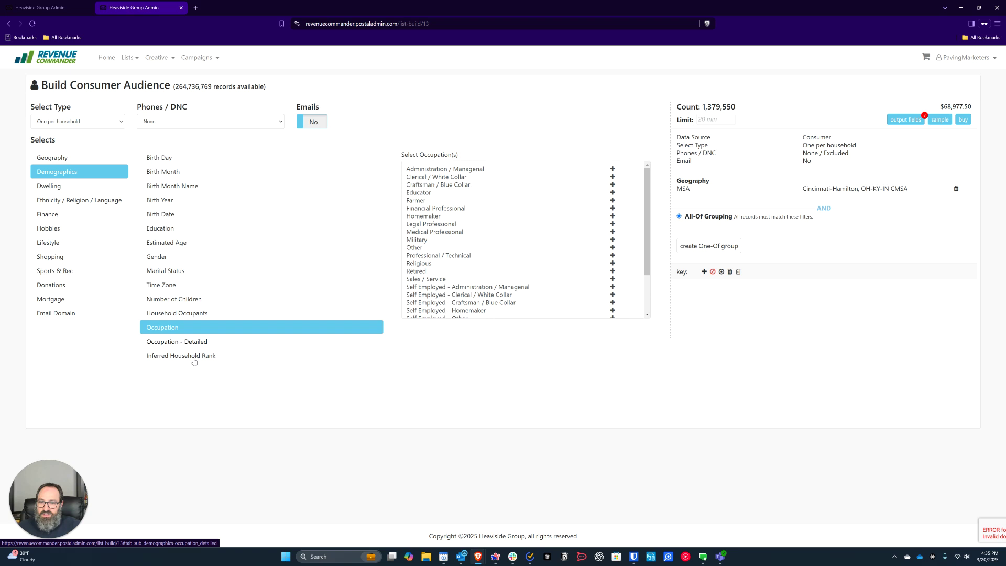
scroll(580, 247, "down", 2)
scroll(580, 247, "up", 2)
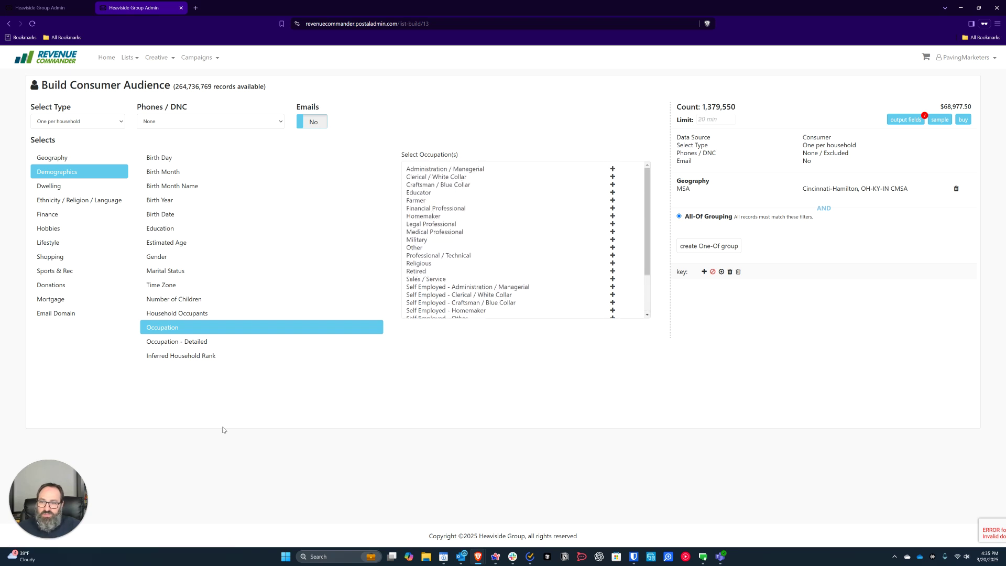
left_click(175, 344)
left_click(173, 358)
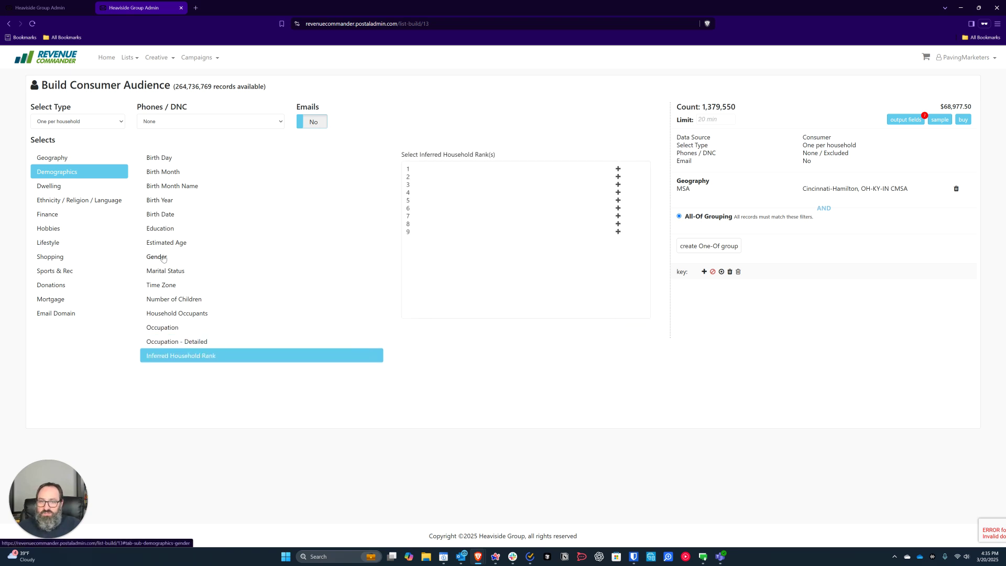
Step: Filter the audience's dwellings by address type Single Family Dwelling, dwelling type Single Family Dwelling Unit and homeowner status Owner
left_click(50, 187)
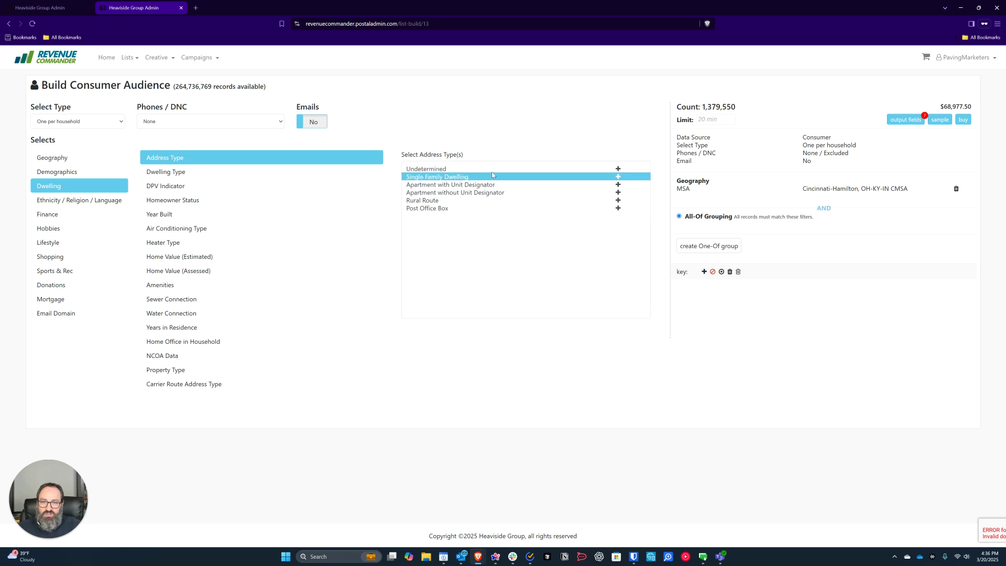
left_click(619, 179)
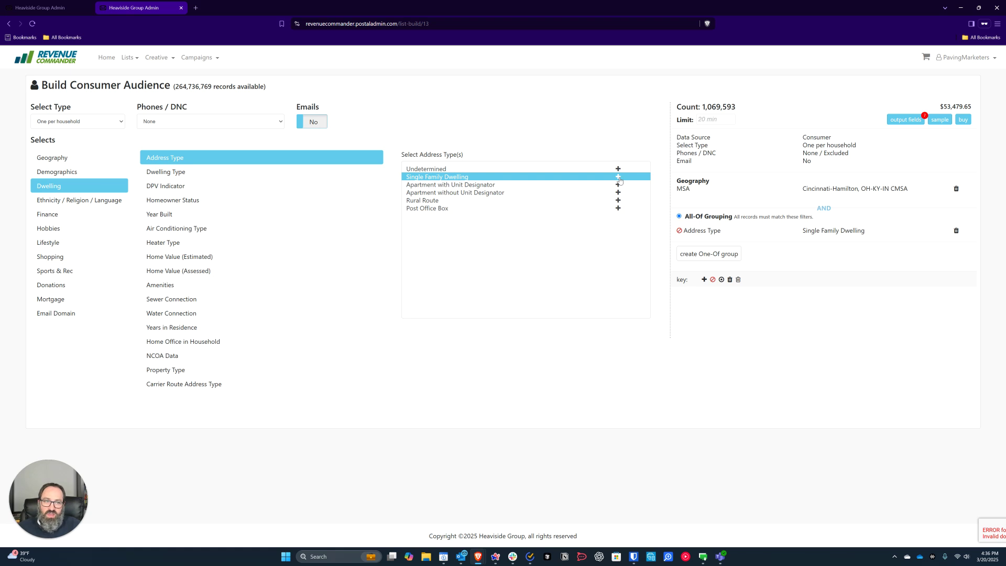
left_click(167, 172)
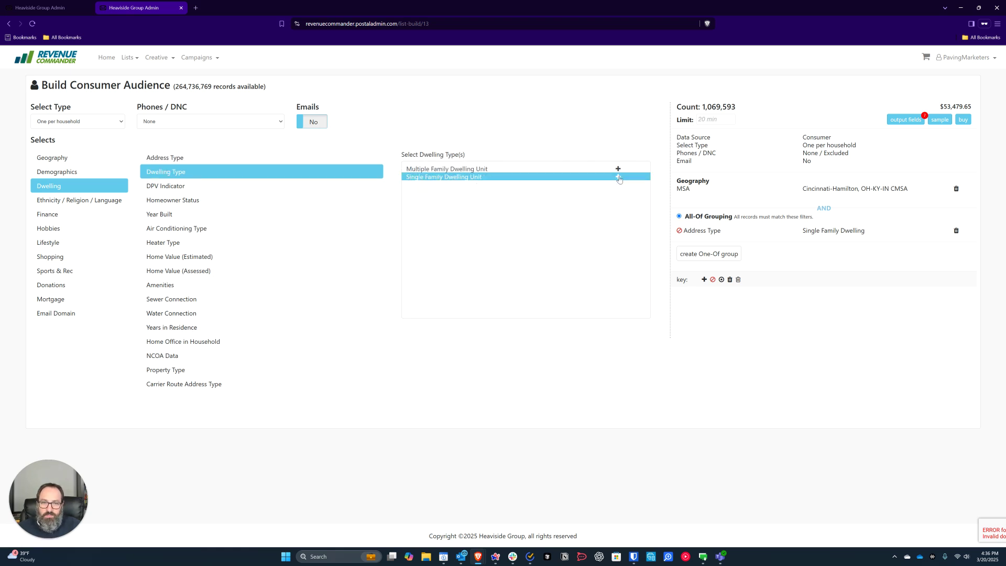
left_click(619, 177)
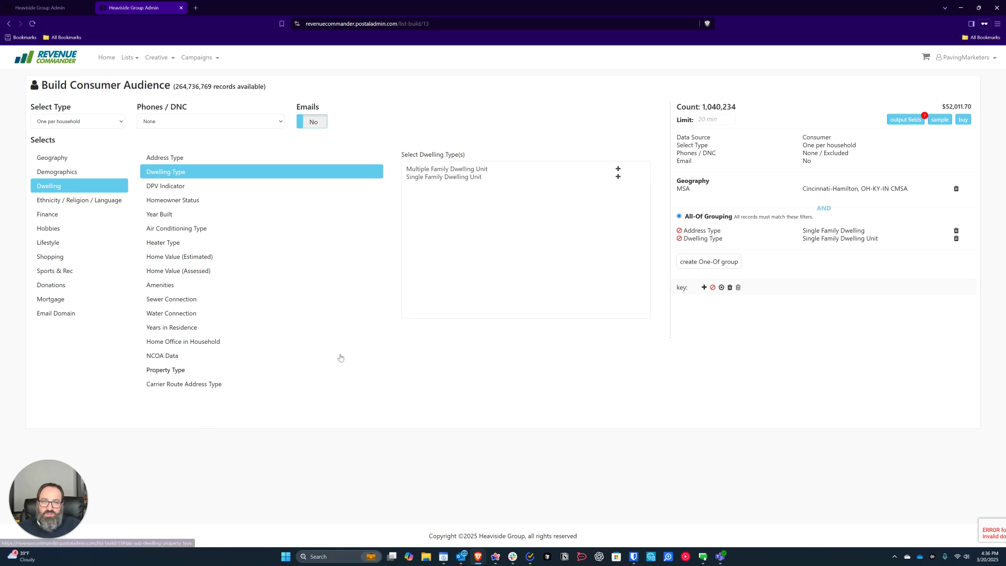
left_click(159, 199)
left_click(618, 169)
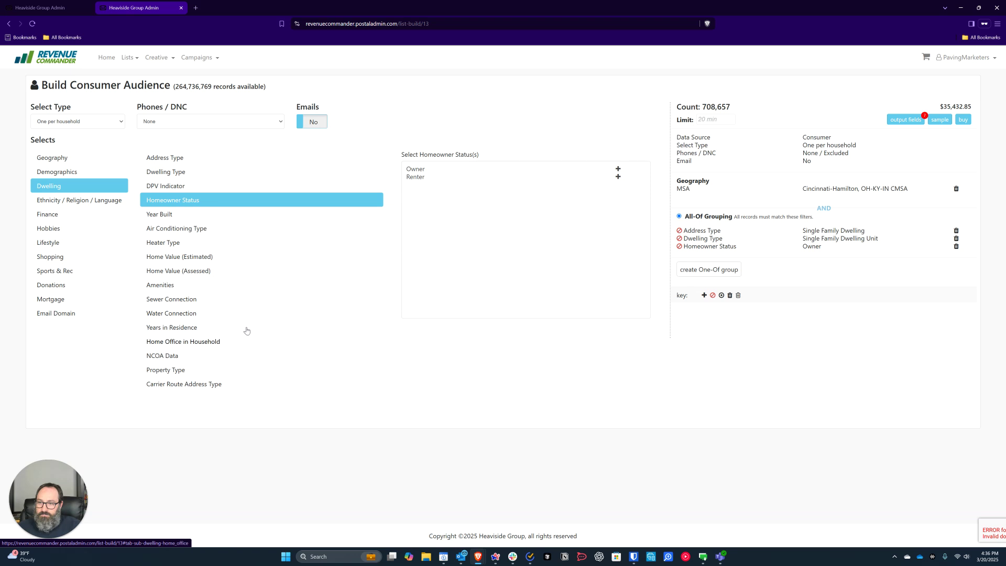
Step: Review the ethnicity, religion and estimated income filters, and restrict the audience to a net worth of 500k+
left_click(51, 199)
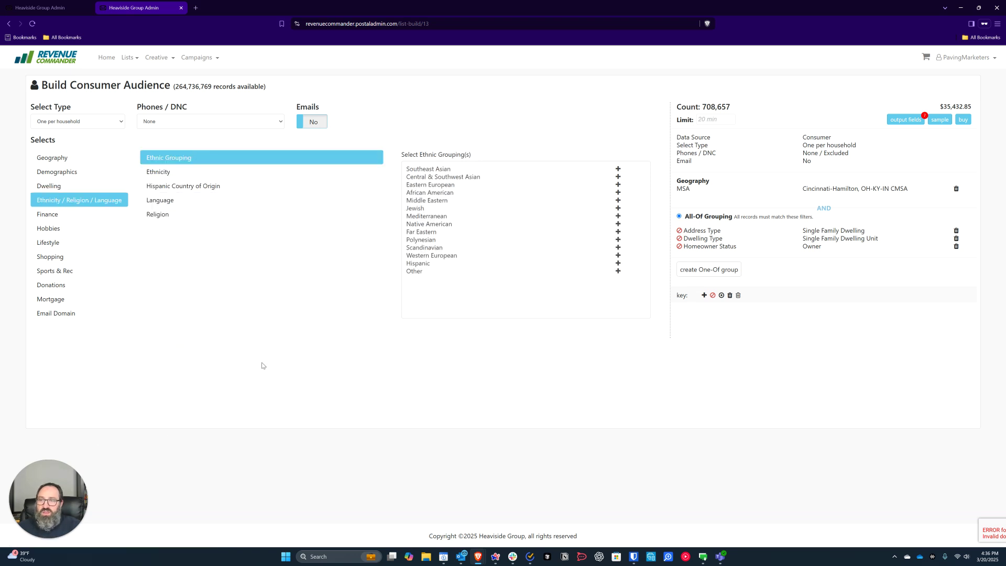
left_click(156, 214)
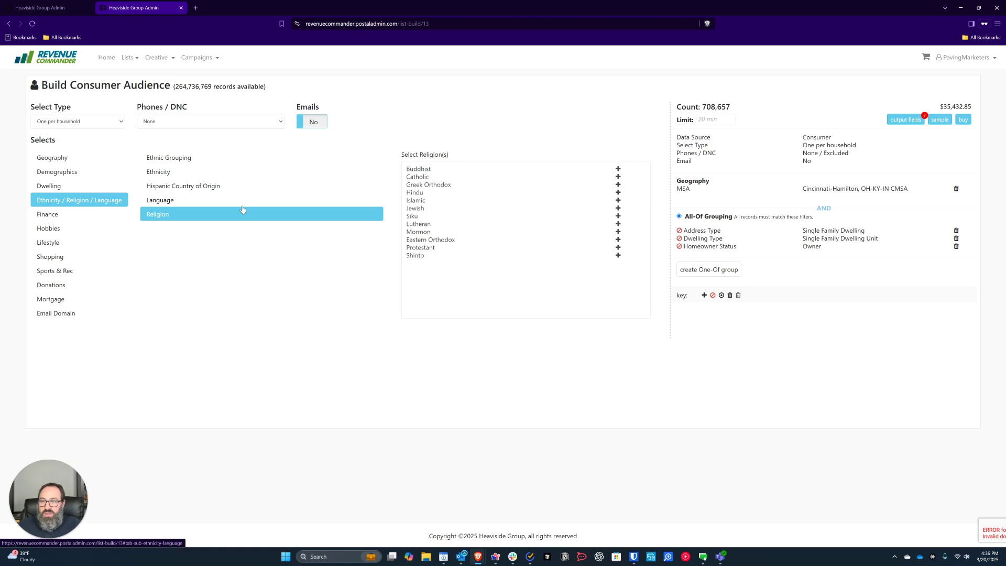
left_click(44, 215)
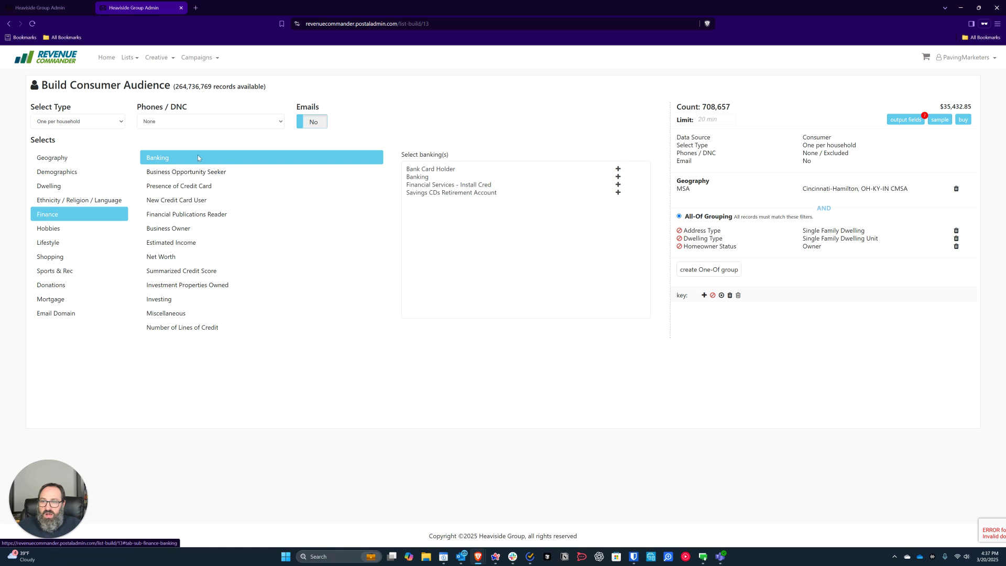
left_click(177, 244)
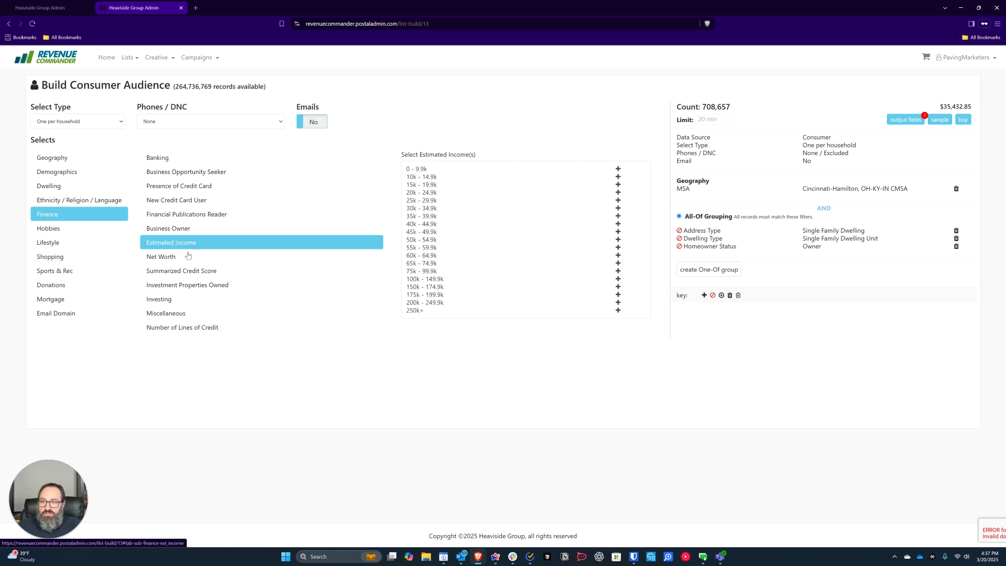
left_click(184, 259)
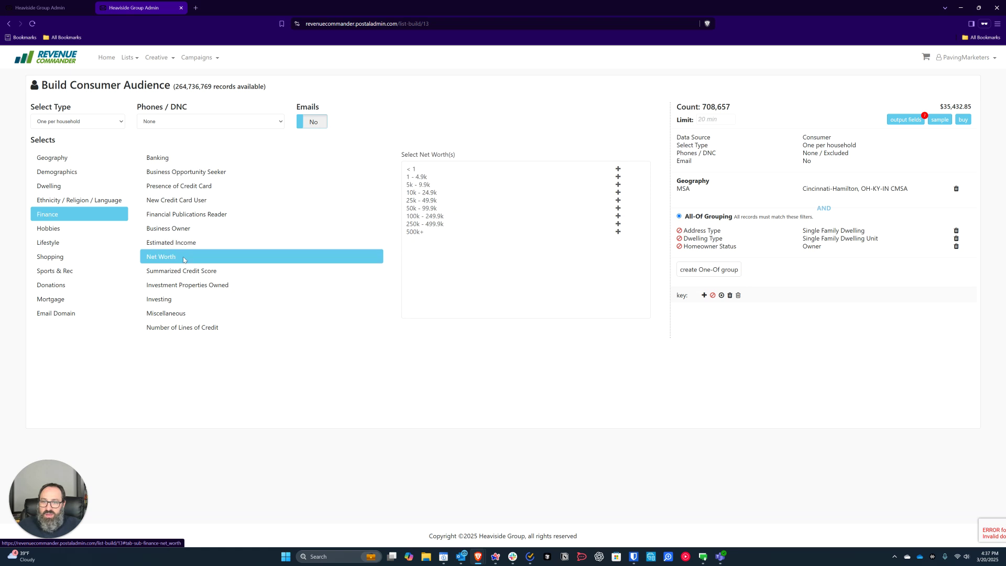
right_click(649, 193)
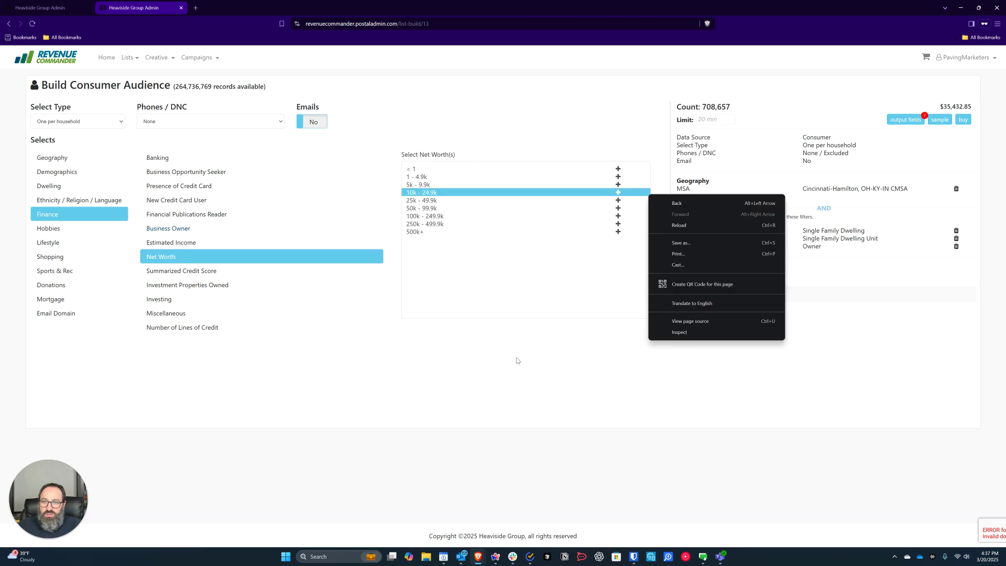
left_click(518, 357)
left_click(618, 233)
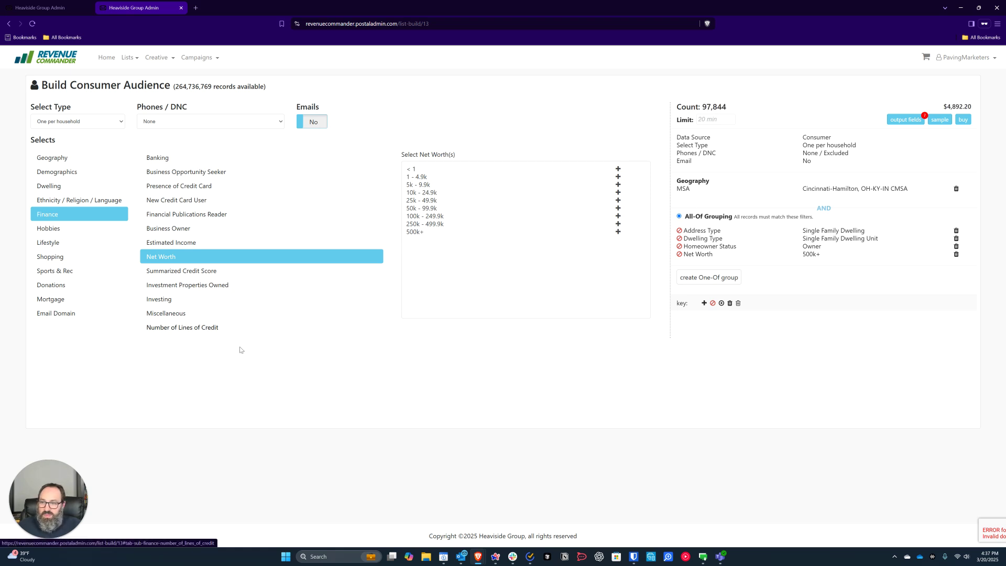
Step: Add an assessed home value filter starting at 550000 with no upper limit
left_click(170, 230)
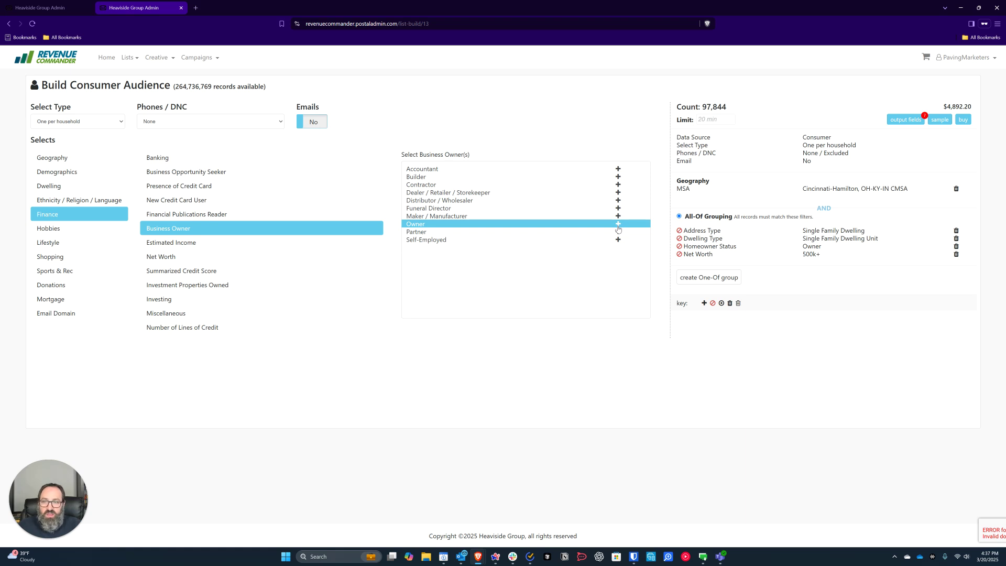
left_click(58, 187)
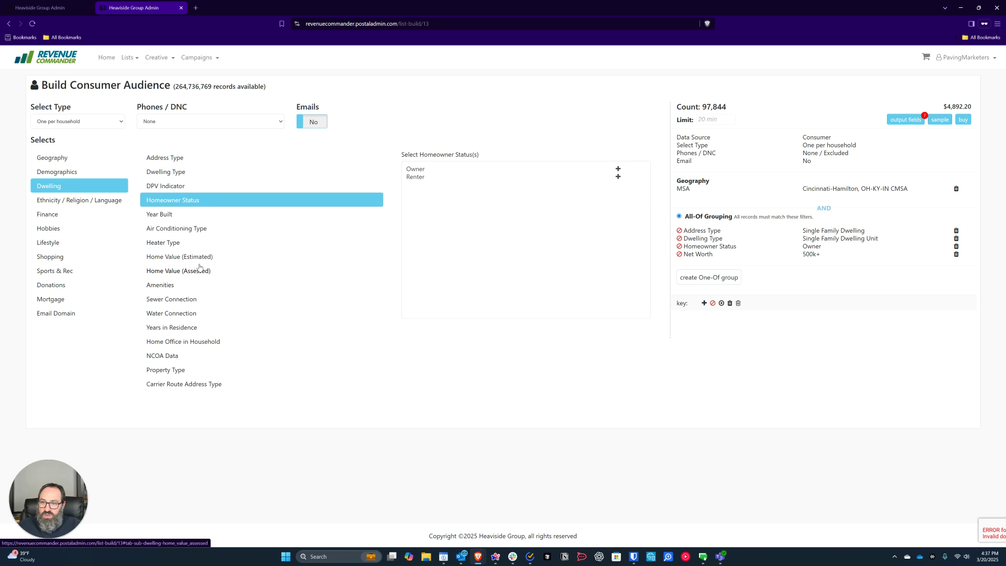
left_click(284, 273)
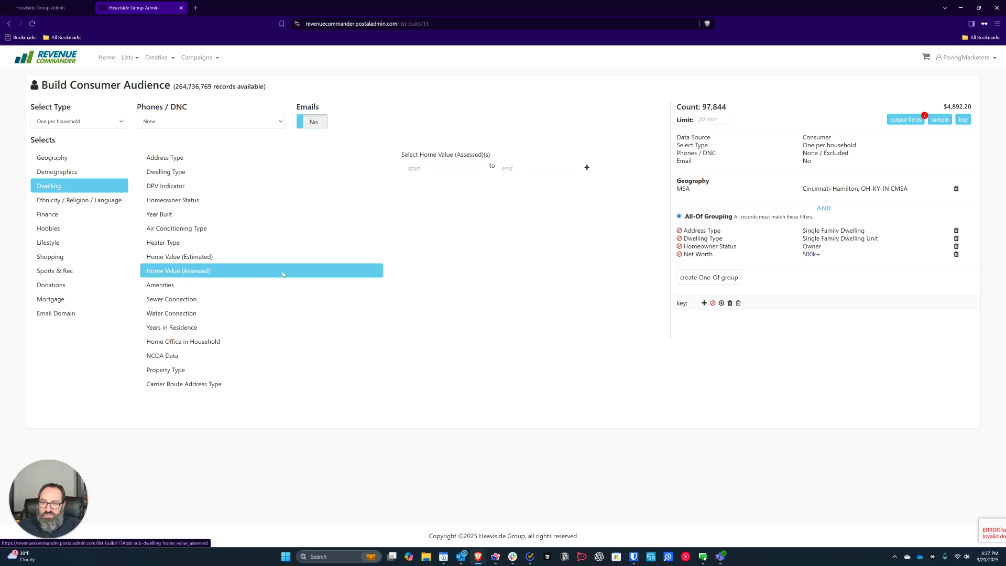
left_click(459, 173)
type("550000")
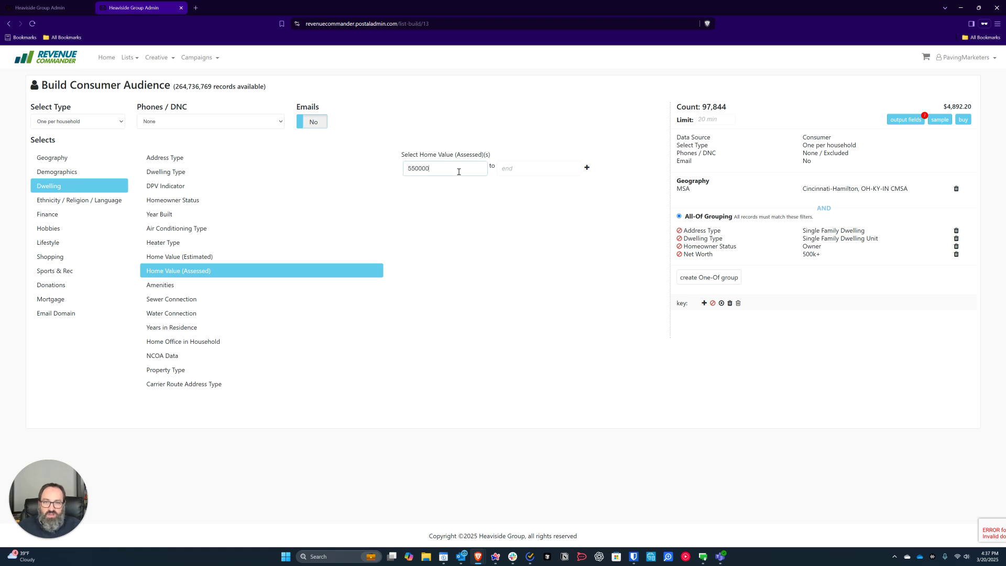
left_click(587, 168)
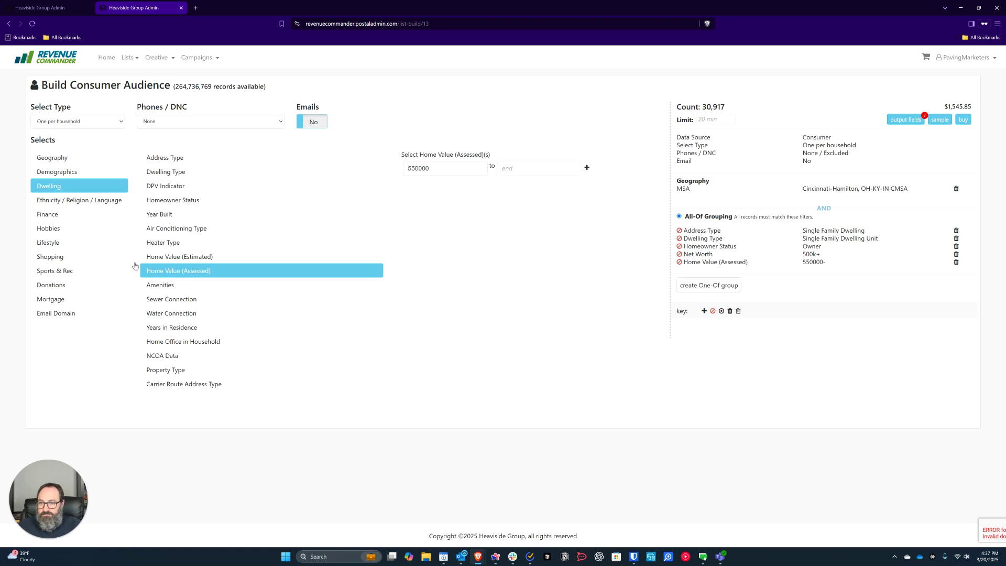
Step: Look through the finance, hobbies, lifestyle, shopping, sports, donations, mortgage, email domain and geography filter categories of the consumer audience
left_click(48, 218)
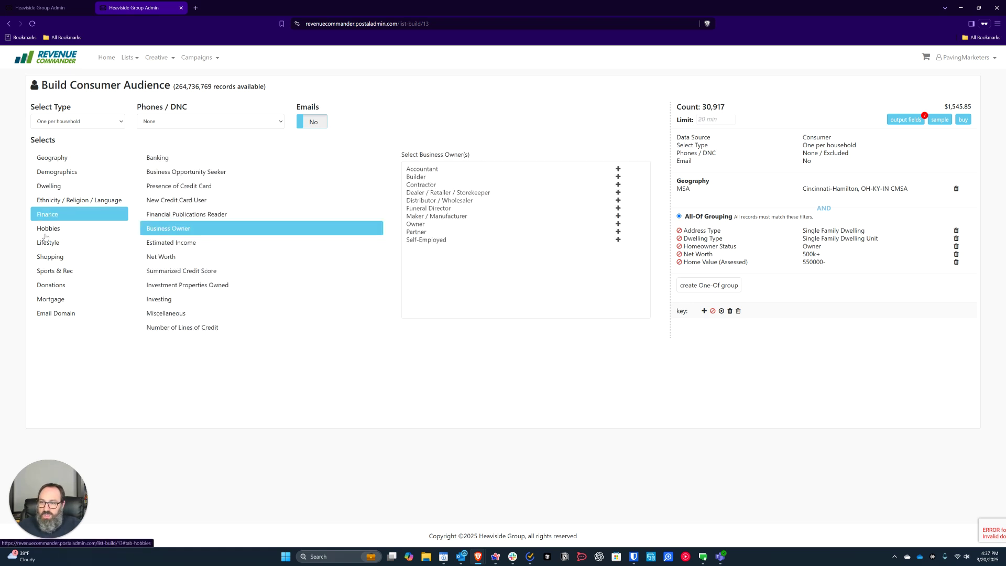
left_click(51, 234)
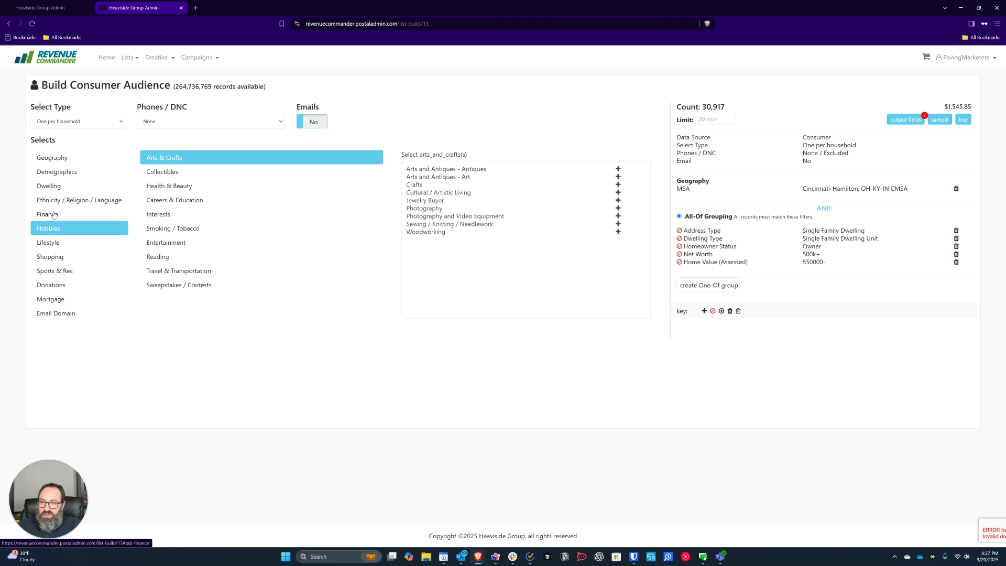
left_click(54, 215)
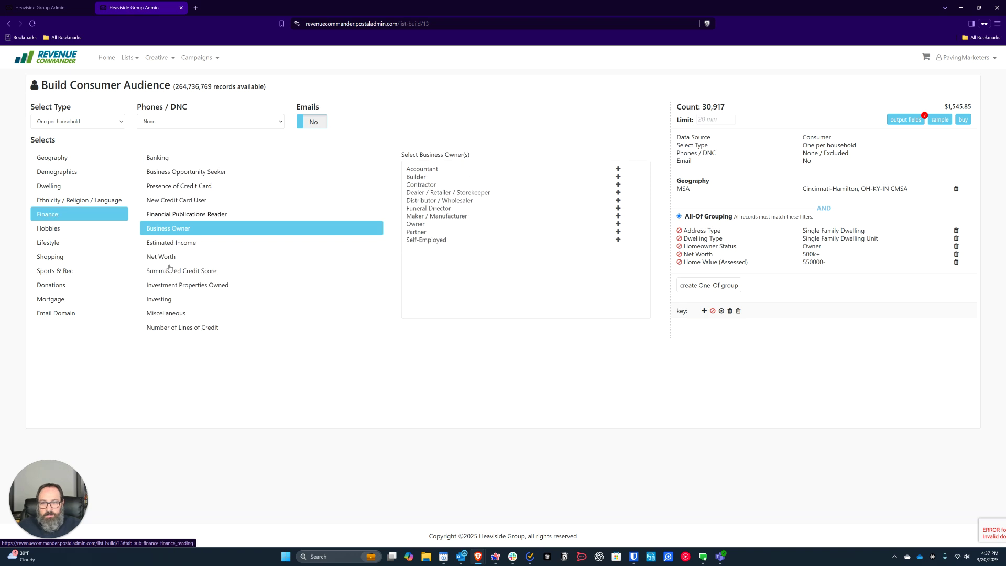
left_click(48, 229)
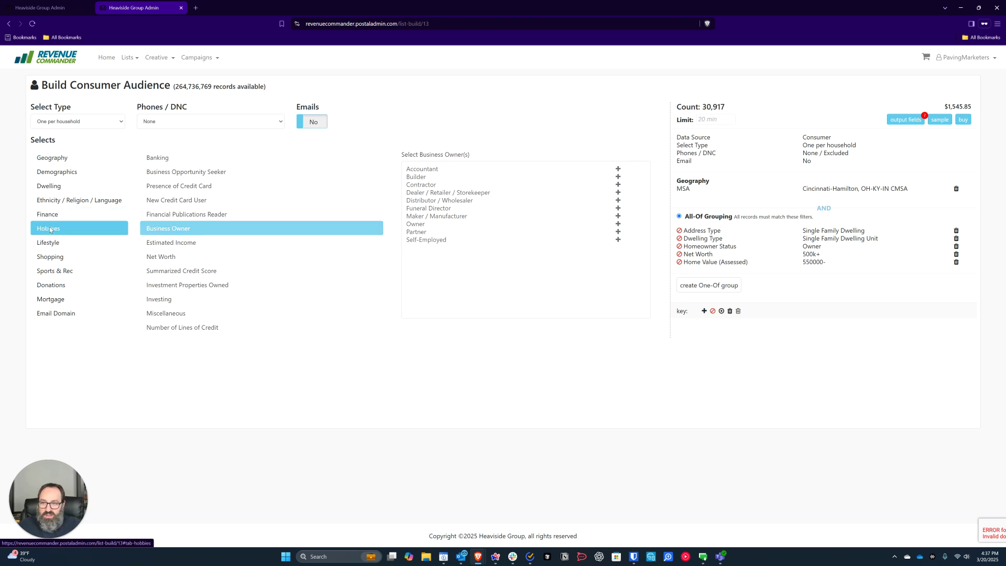
left_click(48, 243)
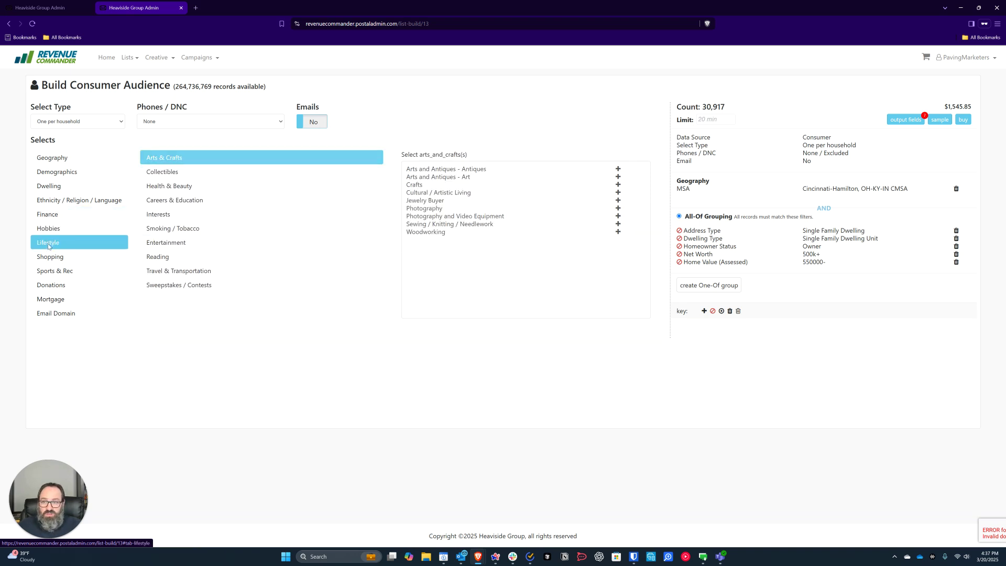
left_click(50, 257)
left_click(52, 271)
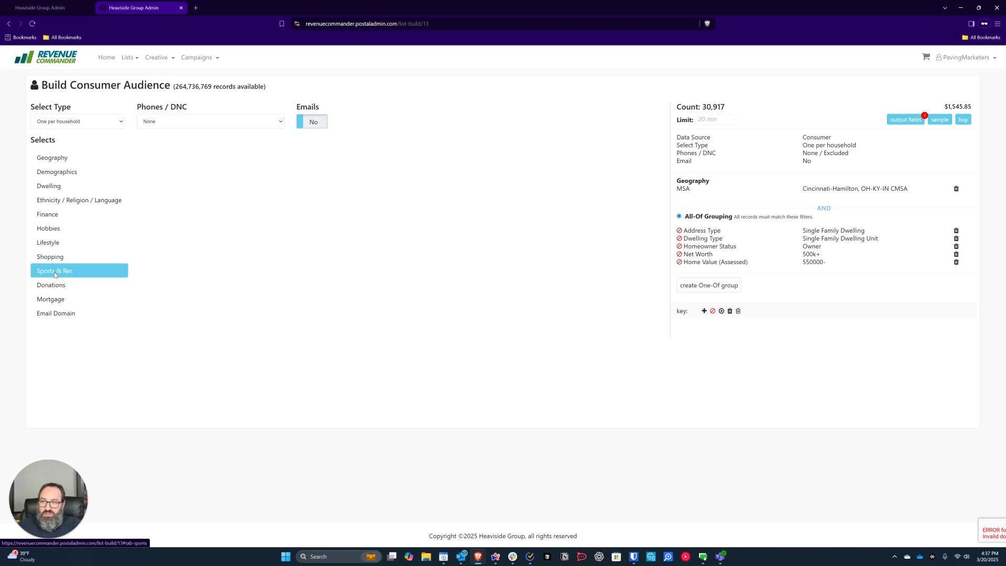
left_click(57, 287)
left_click(52, 299)
left_click(55, 313)
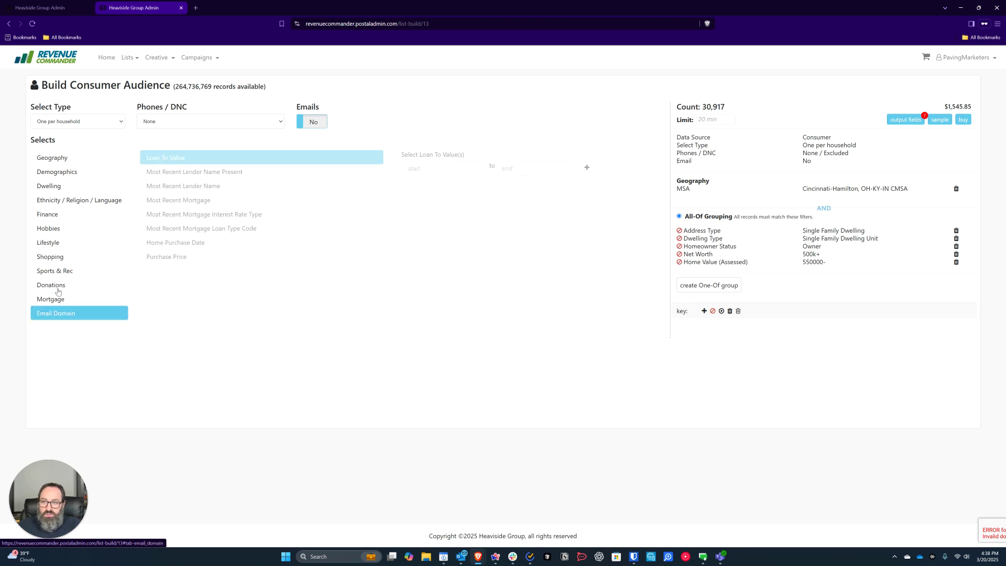
left_click(49, 158)
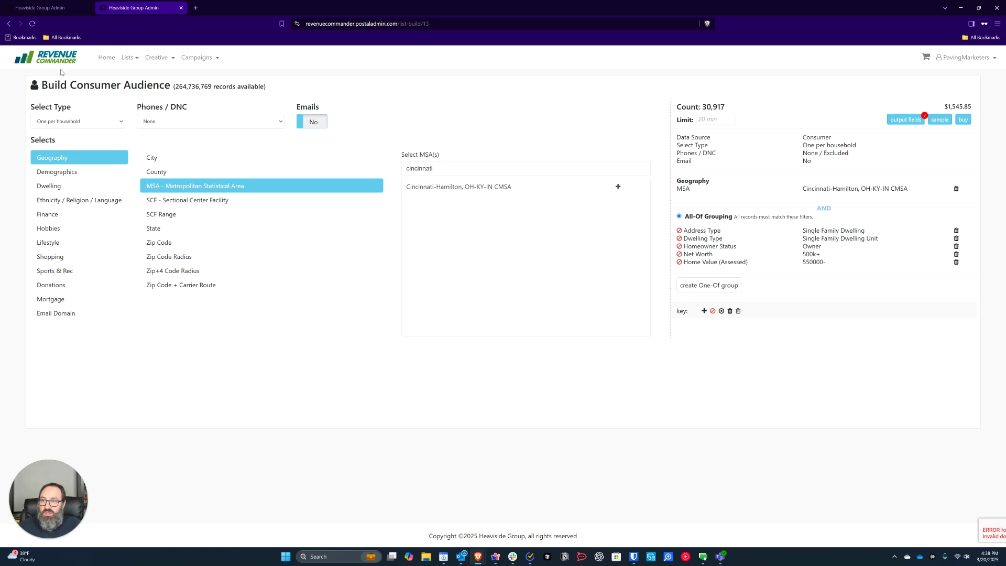
Step: Create a new business audience from the audience-buying section of Lists
left_click(129, 58)
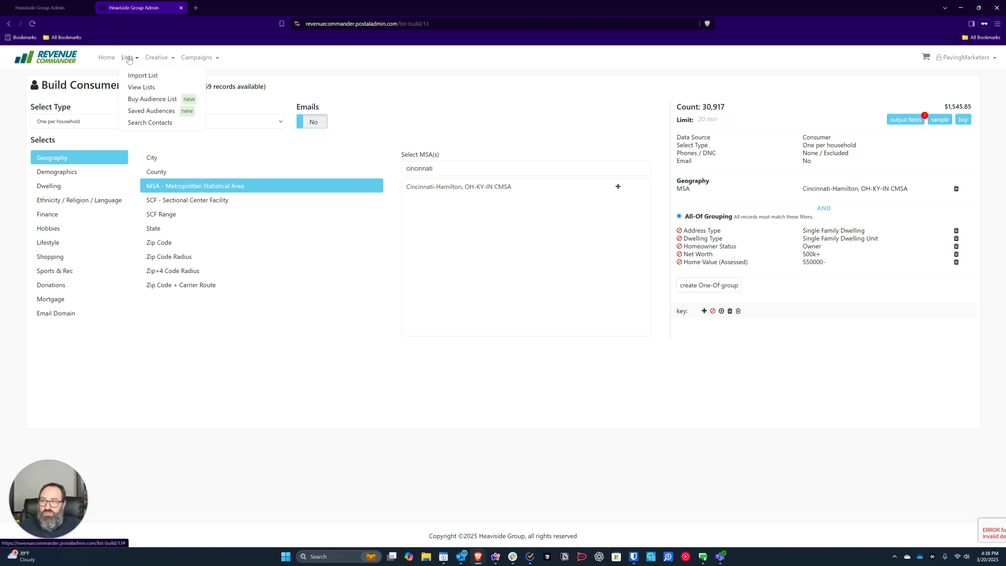
left_click(139, 99)
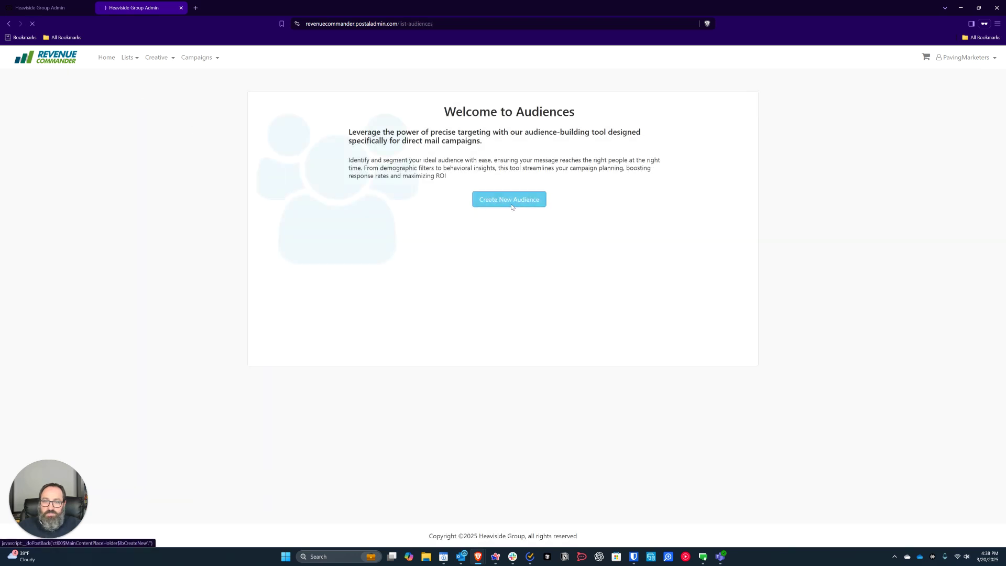
left_click(510, 202)
left_click(701, 217)
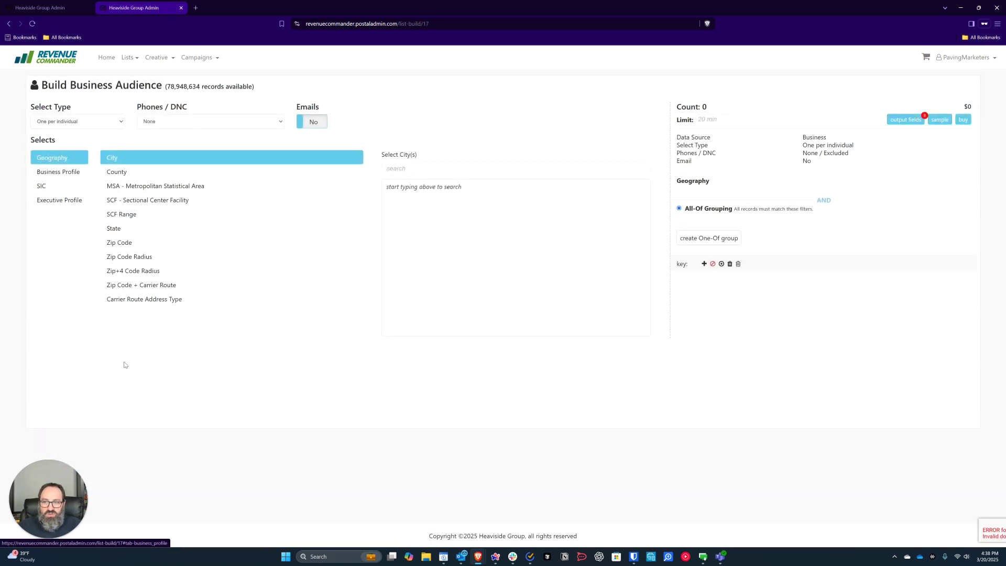
Step: Limit the business audience to one record per business in the Cincinnati-Hamilton, OH-KY-IN CMSA metropolitan statistical area
left_click(149, 187)
left_click(78, 121)
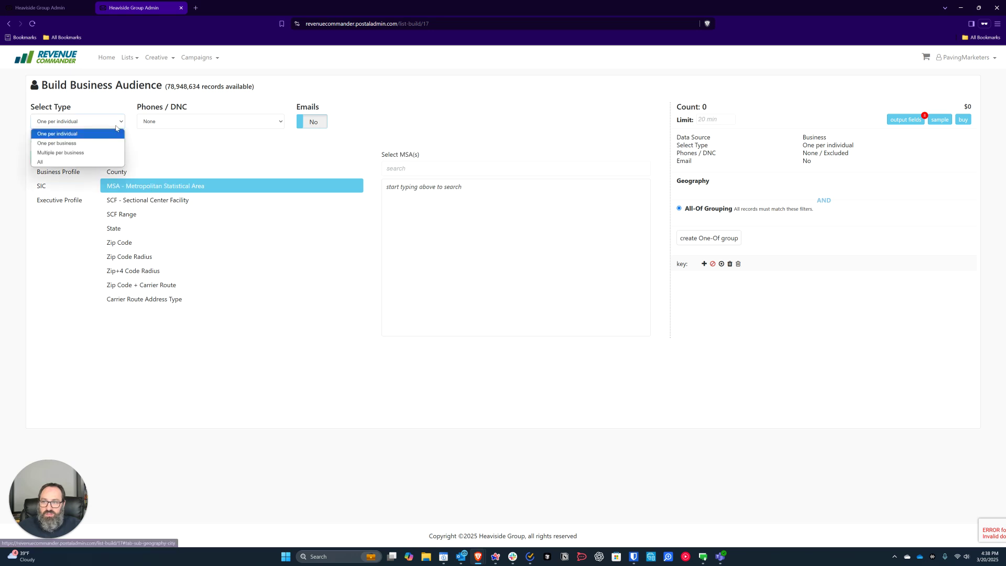
left_click(99, 152)
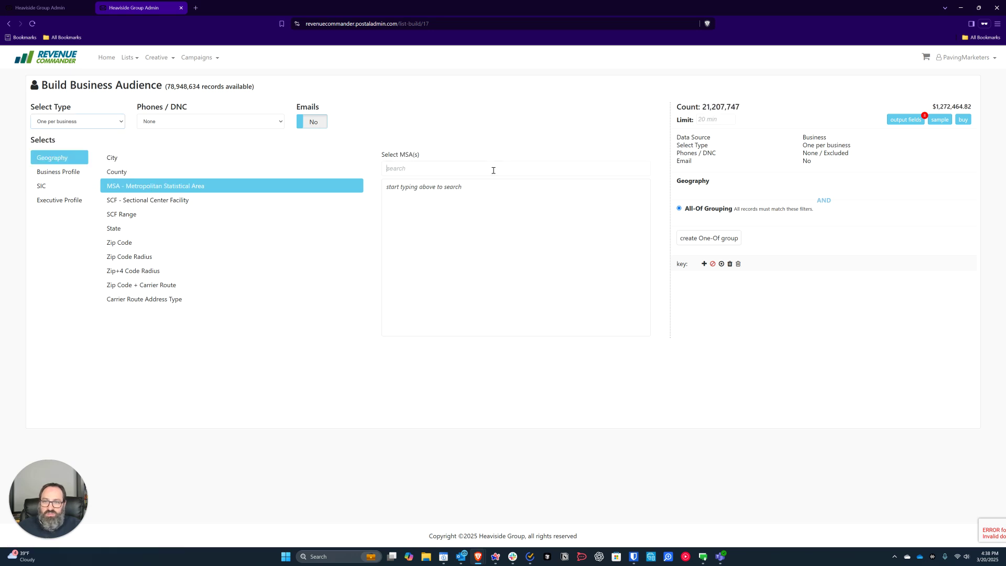
type("c")
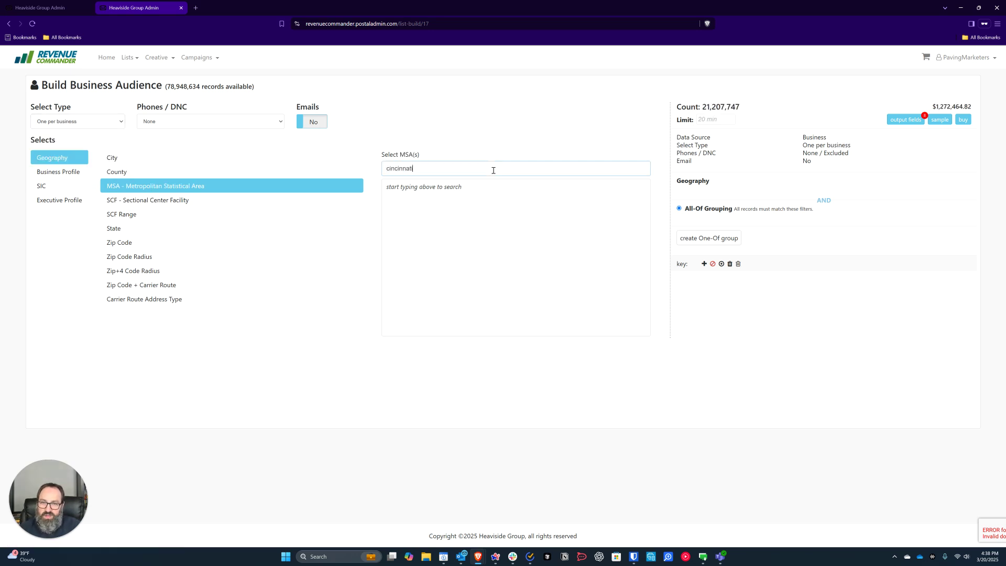
type("incinnati")
left_click(446, 186)
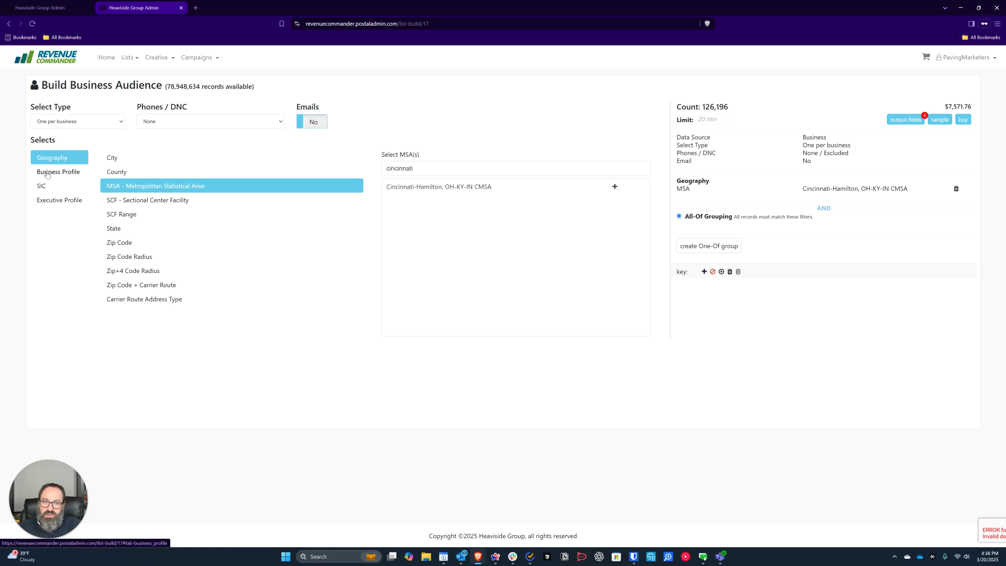
Step: Add an actual annual sales filter to the business audience, starting at 500000 with no upper limit
left_click(47, 173)
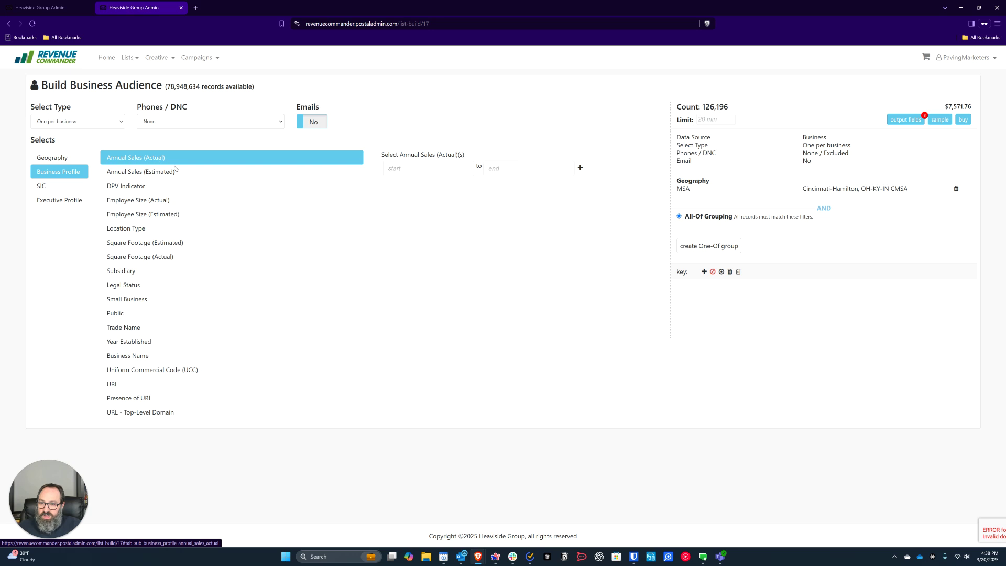
left_click(422, 170)
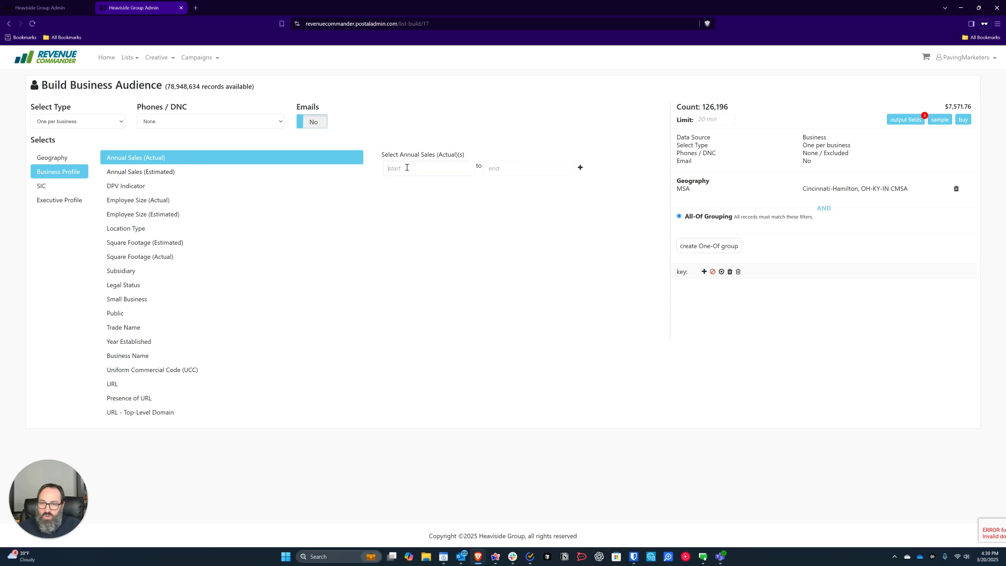
type("1")
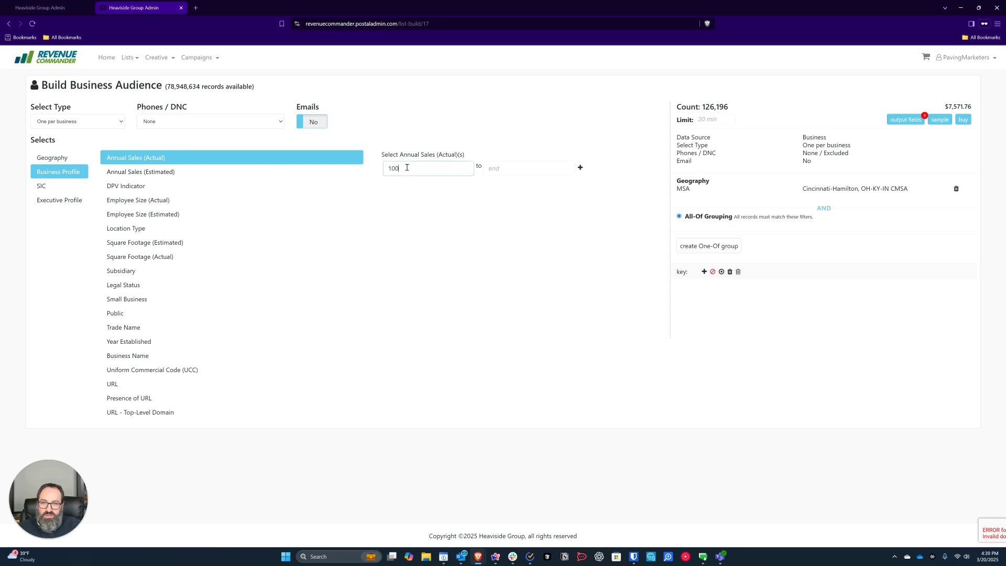
key("BackSpace")
type("500000")
left_click(460, 229)
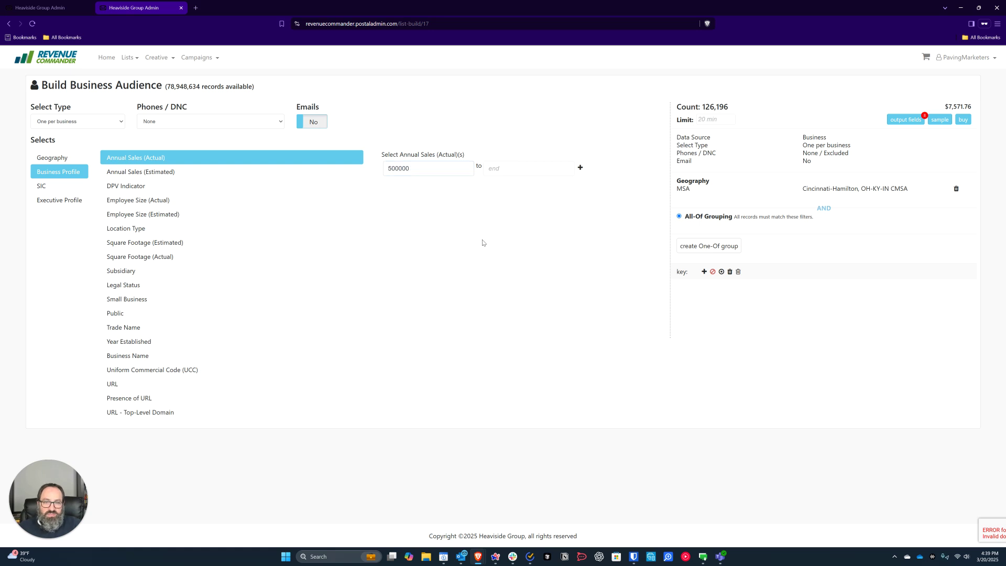
left_click(580, 168)
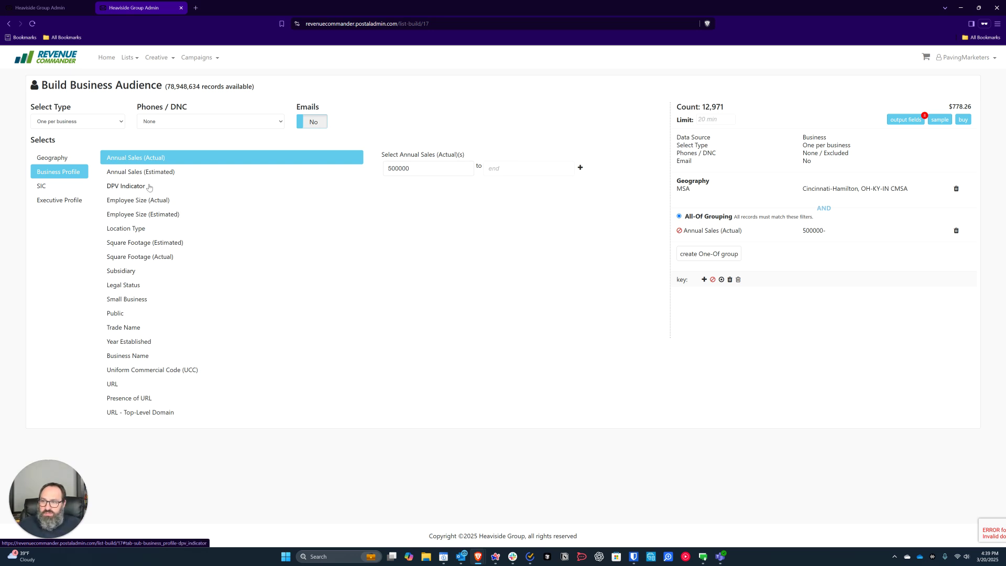
Step: Examine the SIC code categories, including the subcategories of 52-59 Retail Trade
left_click(41, 187)
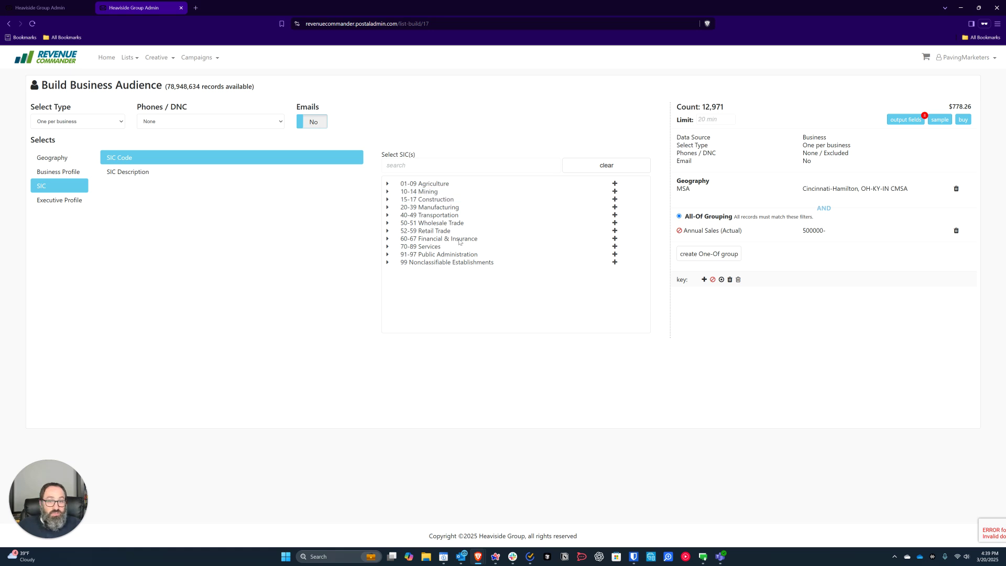
left_click(387, 231)
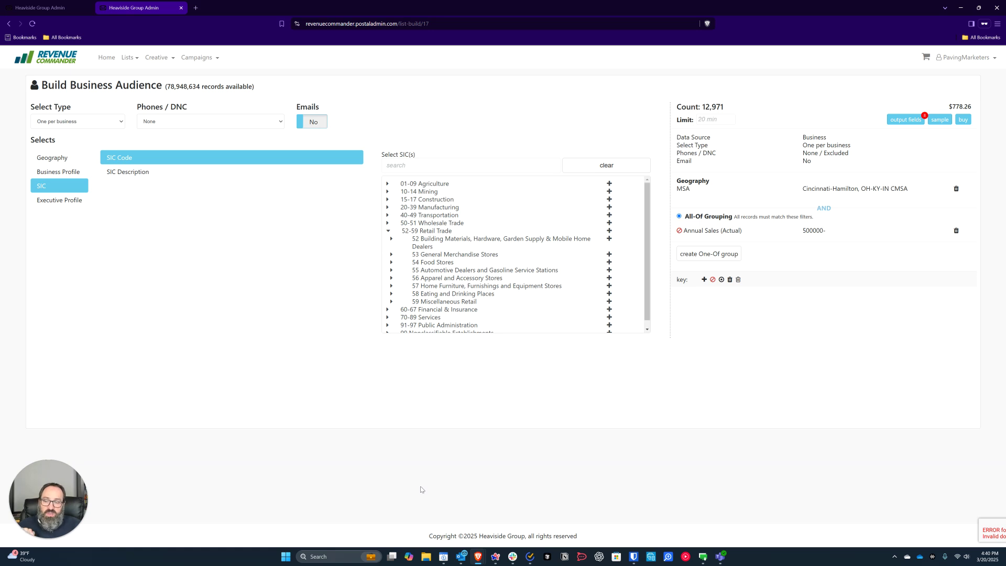
Step: View the existing campaigns and start a new Smart Send campaign
left_click(197, 58)
left_click(206, 88)
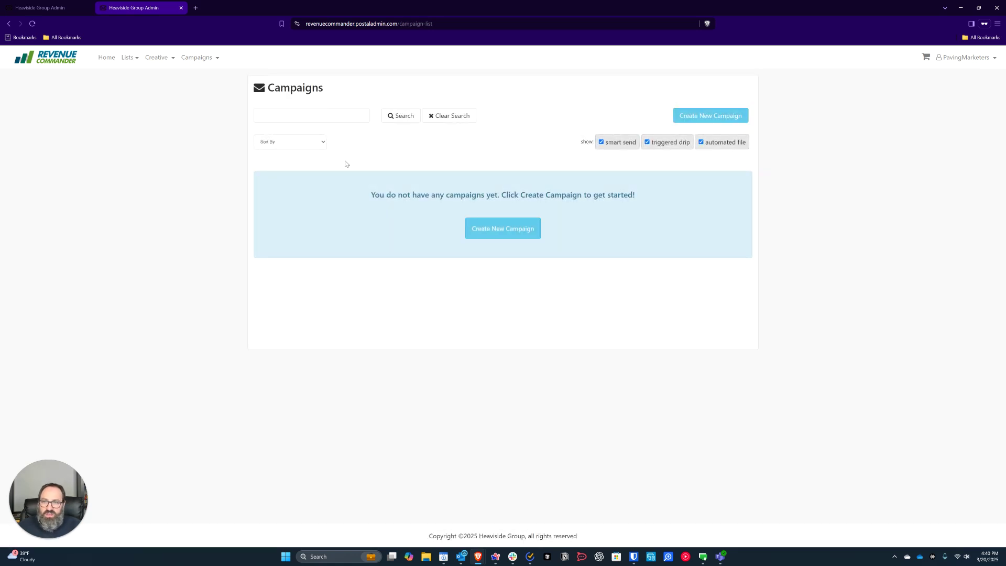
left_click(202, 59)
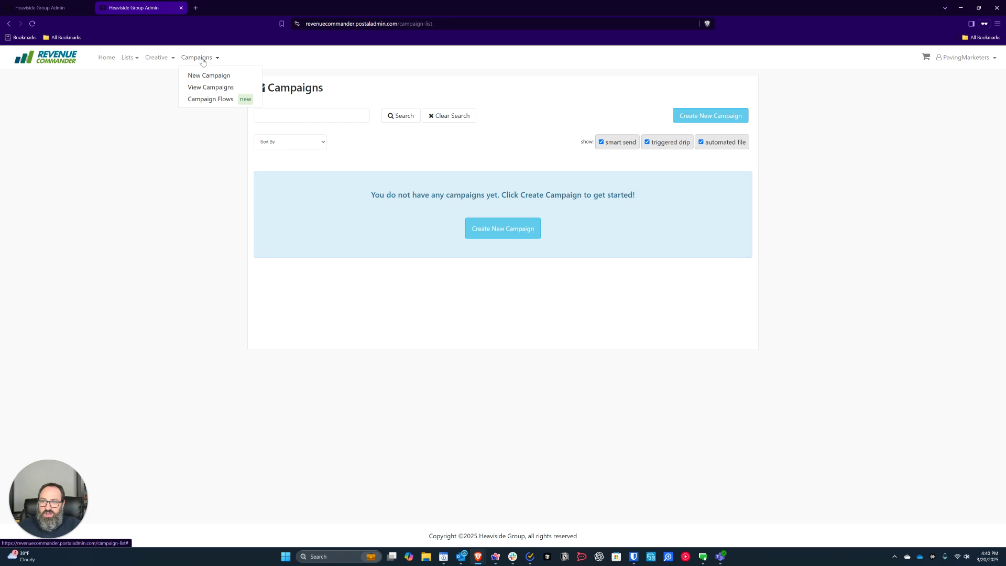
left_click(206, 76)
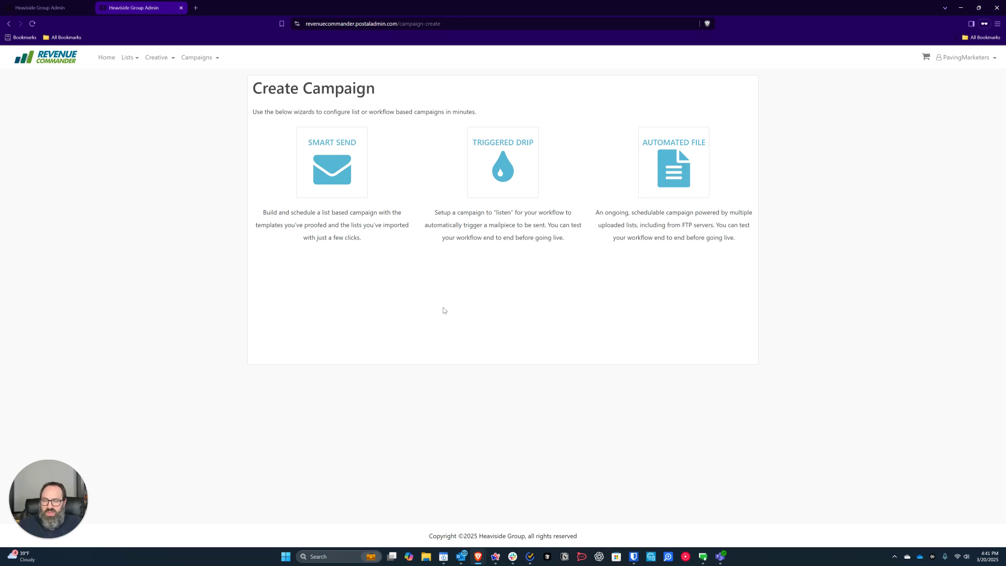
left_click(323, 178)
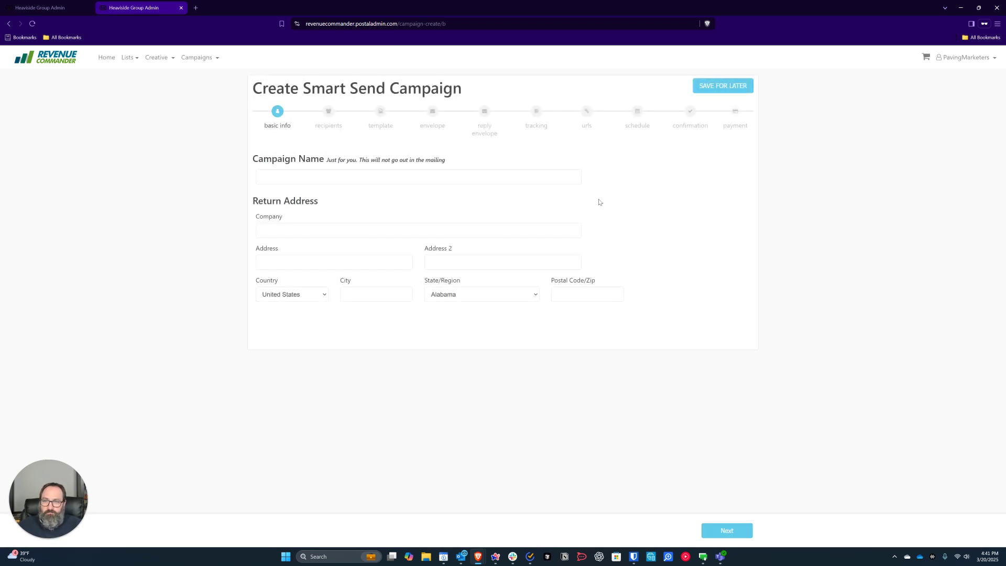
Step: Name the campaign Test 2 and set the return address company to Paving Marketers
left_click(316, 177)
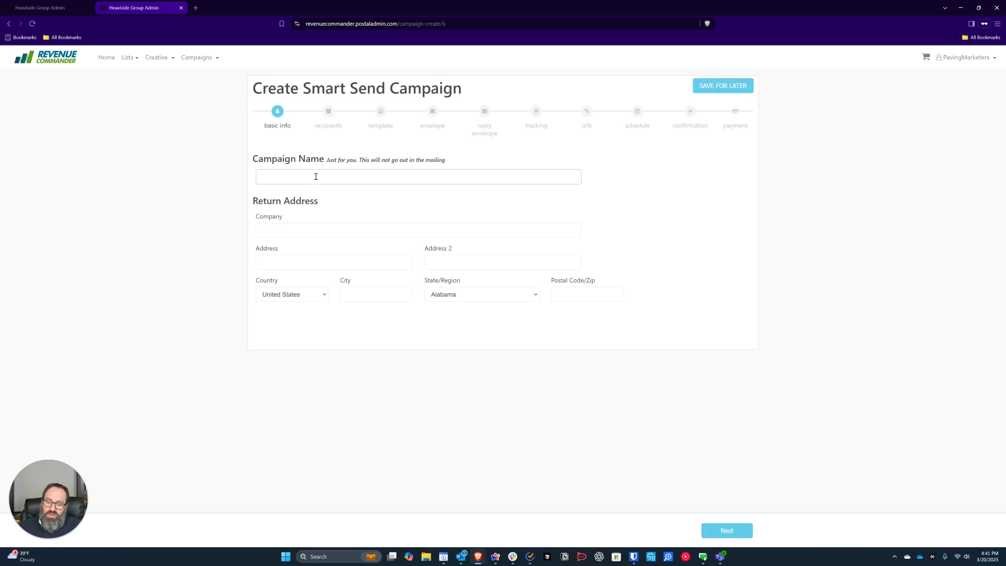
type("Test 2")
key("Tab")
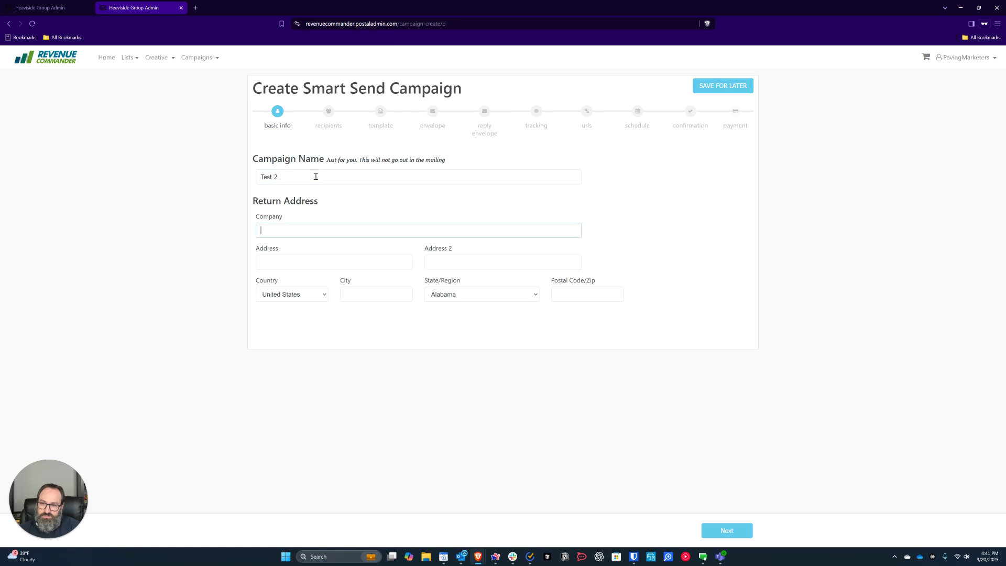
type("Pac")
type("ing Market")
type("ers")
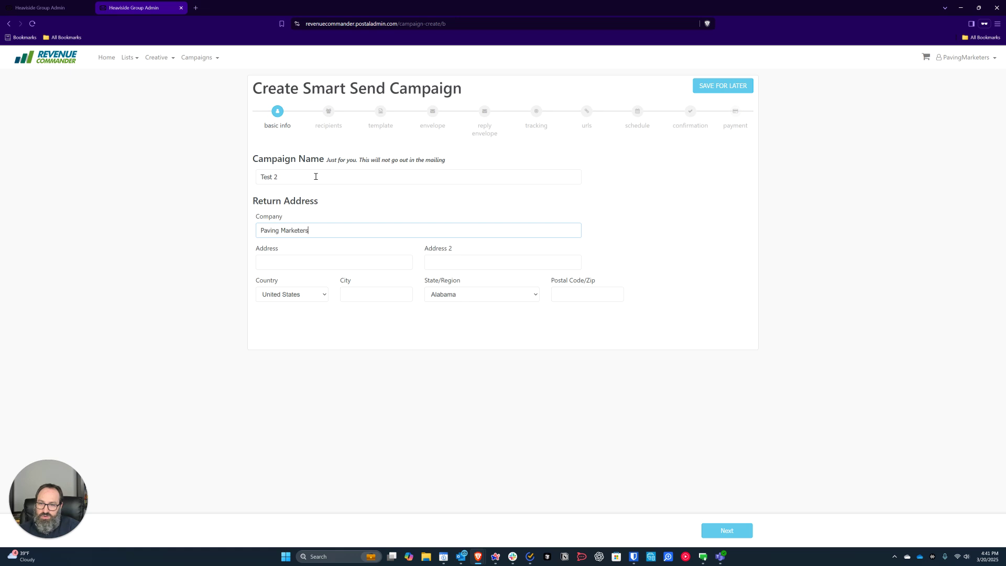
Step: Fill in the return address's street, city, state and postal code, and proceed to the recipients
key("Tab")
type("4357 Ferguson Dr # 235")
key("Tab")
key("Tab")
key("Tab")
type("Cincinnati")
key("Tab")
key("o")
key("Tab")
type("45245")
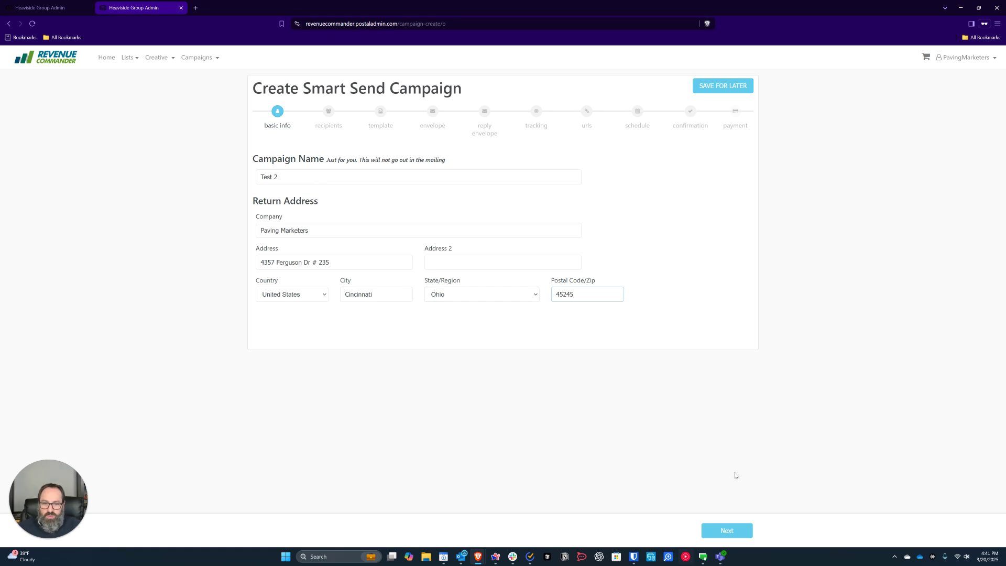
left_click(724, 531)
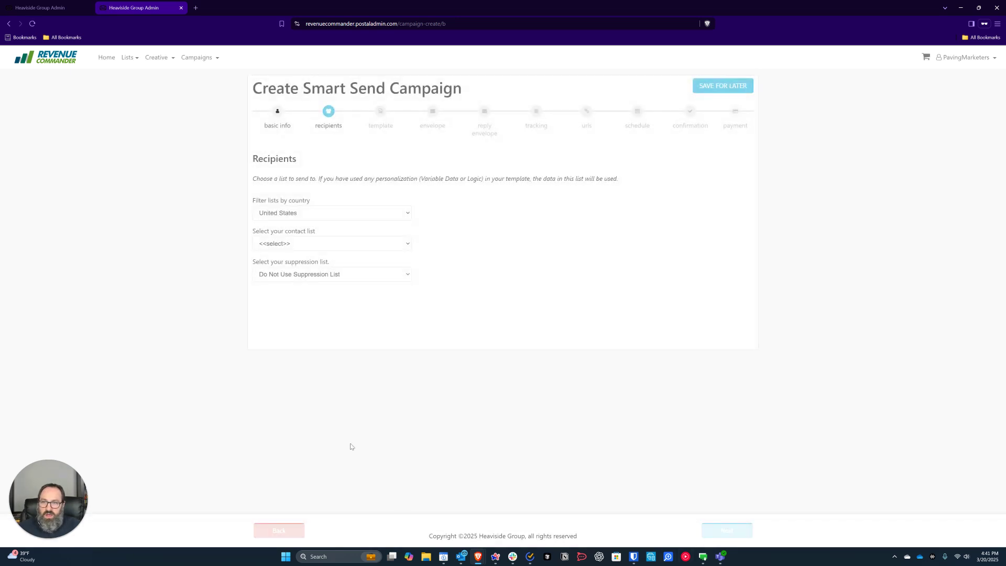
Step: Use the Test-2 contact list for the campaign's recipients and choose the proofed 6x9 postcard template
left_click(360, 244)
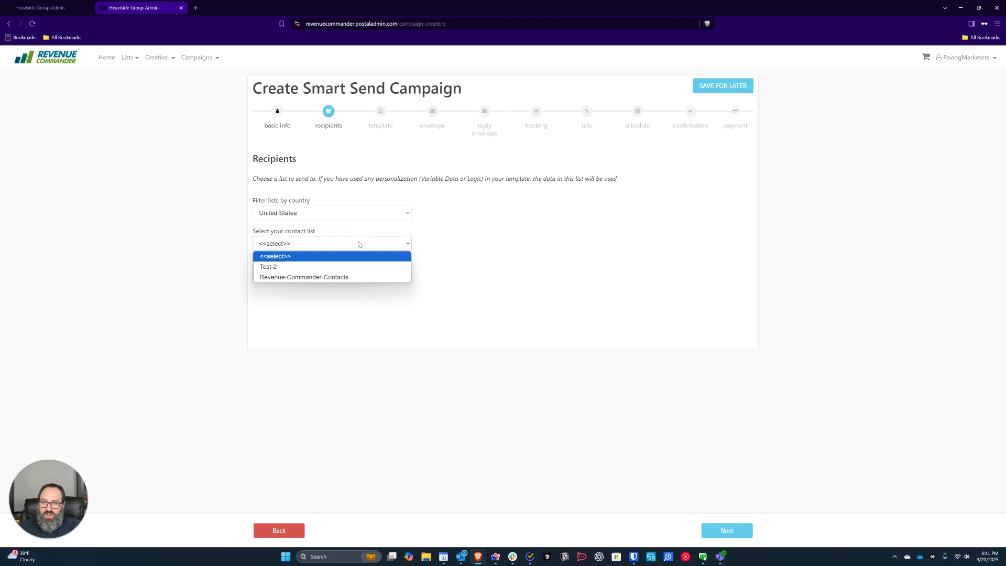
left_click(348, 265)
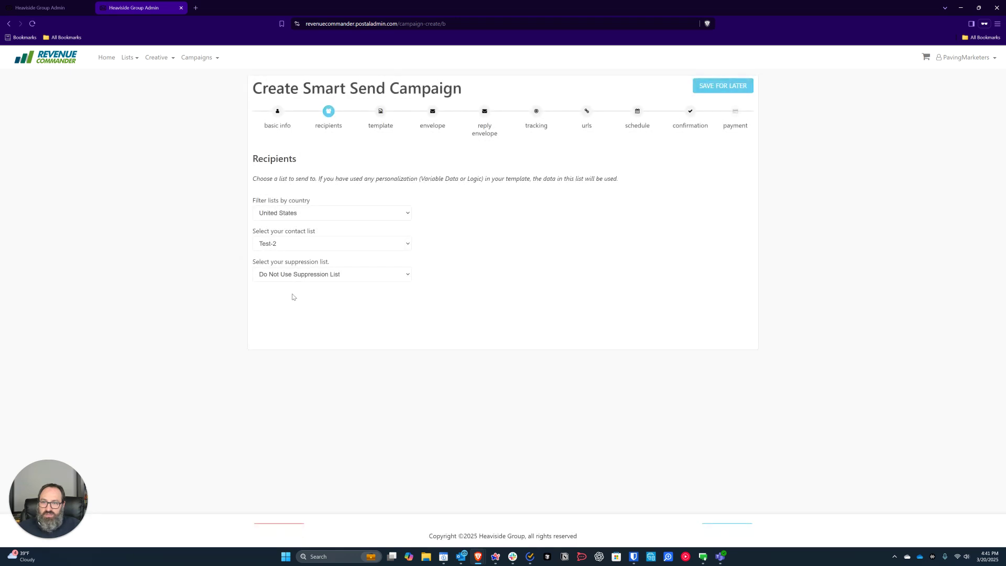
left_click(731, 530)
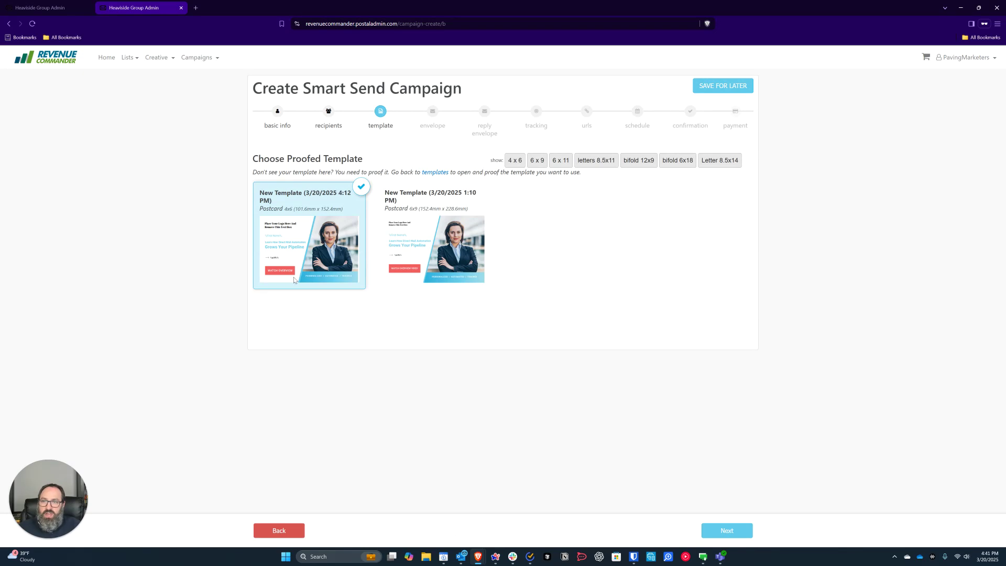
left_click(429, 233)
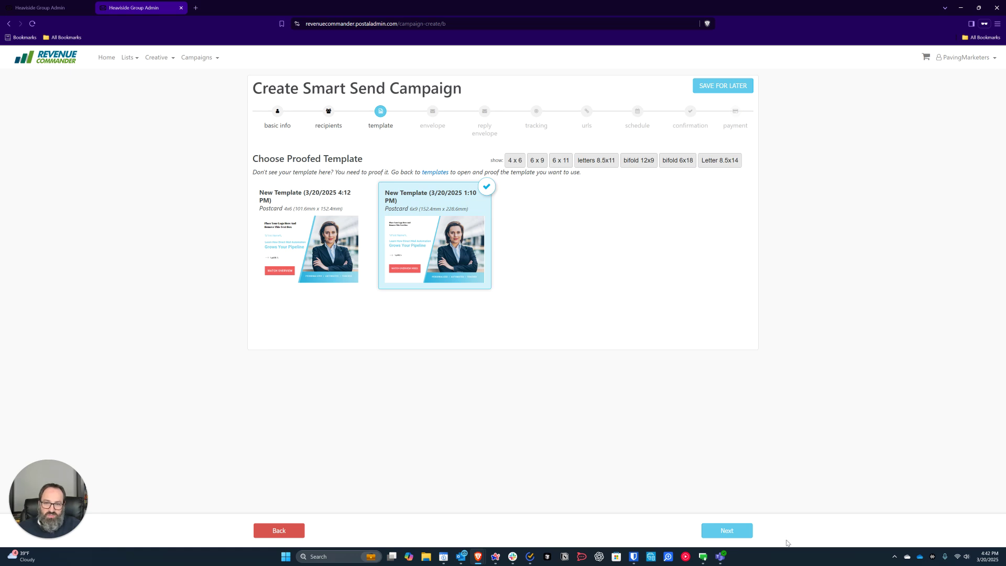
Step: Continue to the tracking stage and set the random URL strings to 5 characters of random letters and numbers
left_click(729, 532)
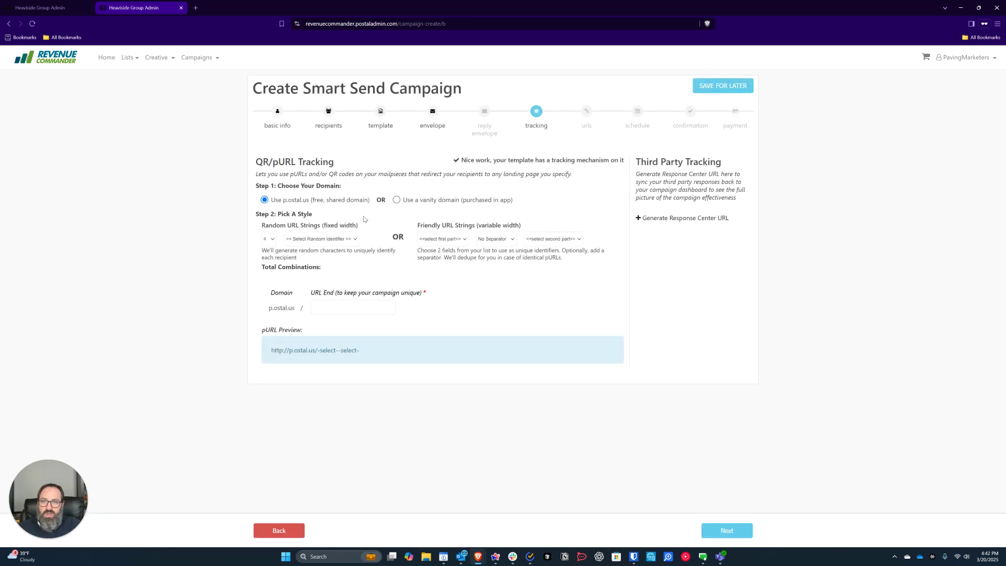
left_click(269, 241)
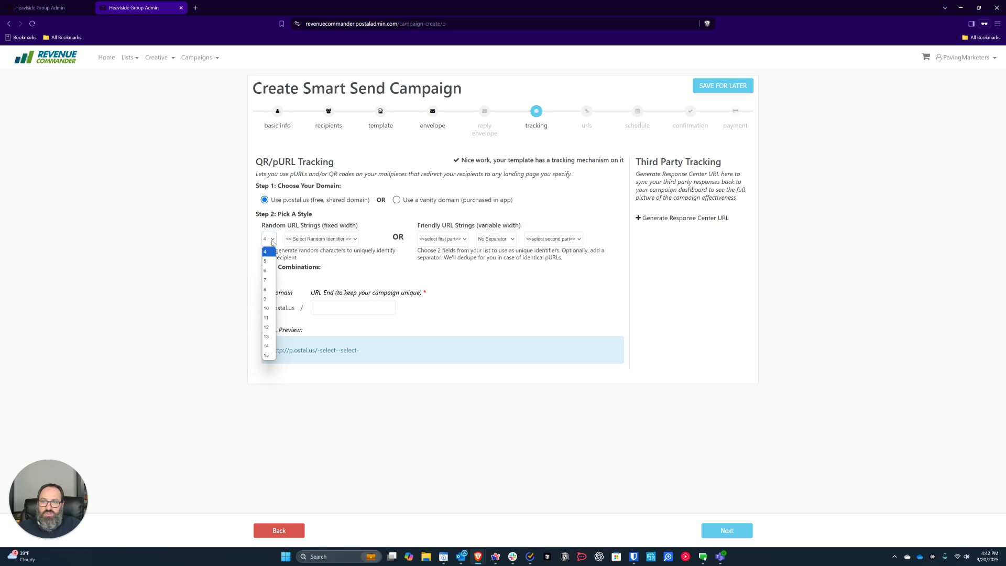
left_click(273, 290)
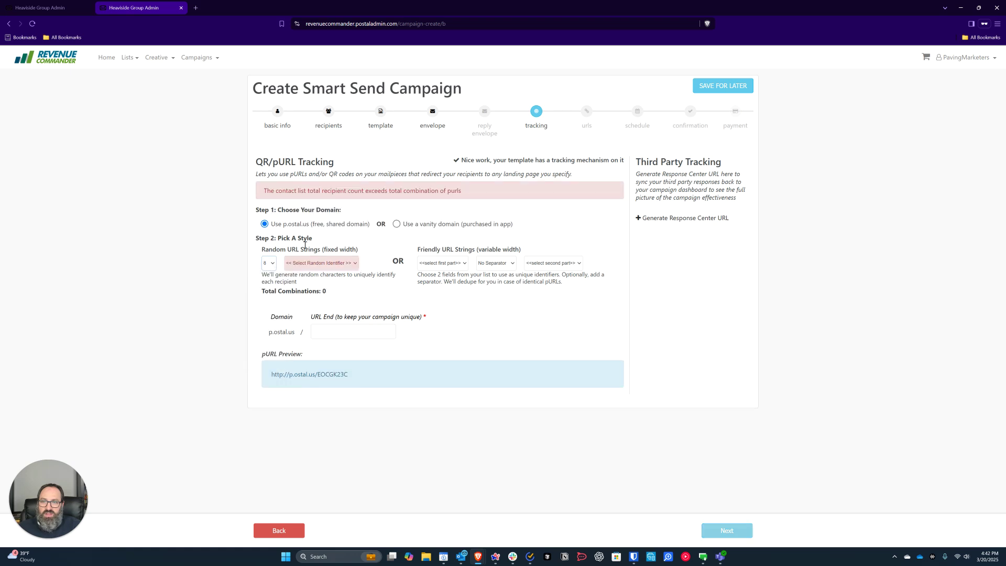
left_click(264, 266)
left_click(272, 303)
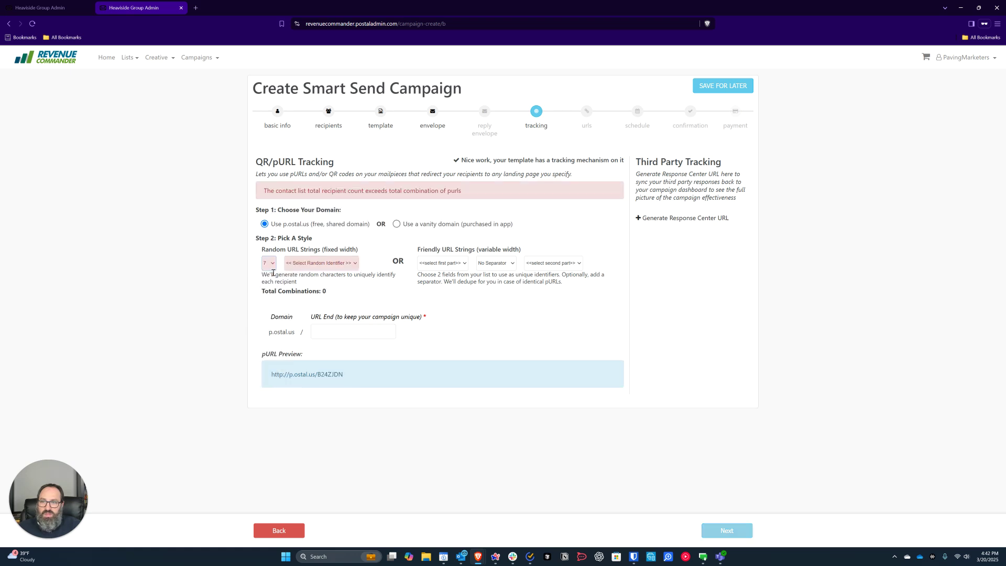
left_click(269, 263)
left_click(269, 285)
left_click(321, 263)
left_click(329, 282)
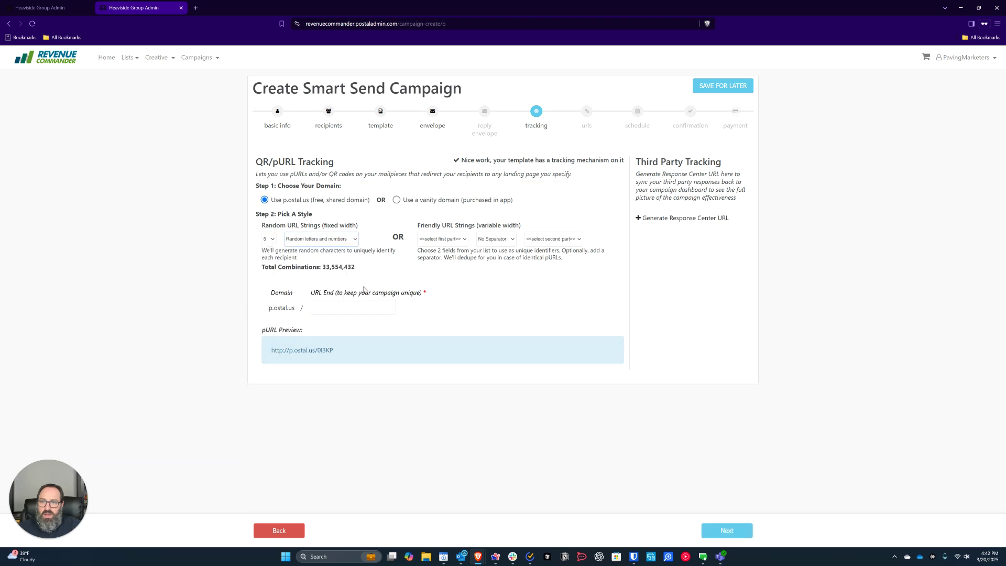
Step: Set the campaign's unique URL end to PVM123 and proceed to the URLs stage
left_click(325, 304)
type("PVM123")
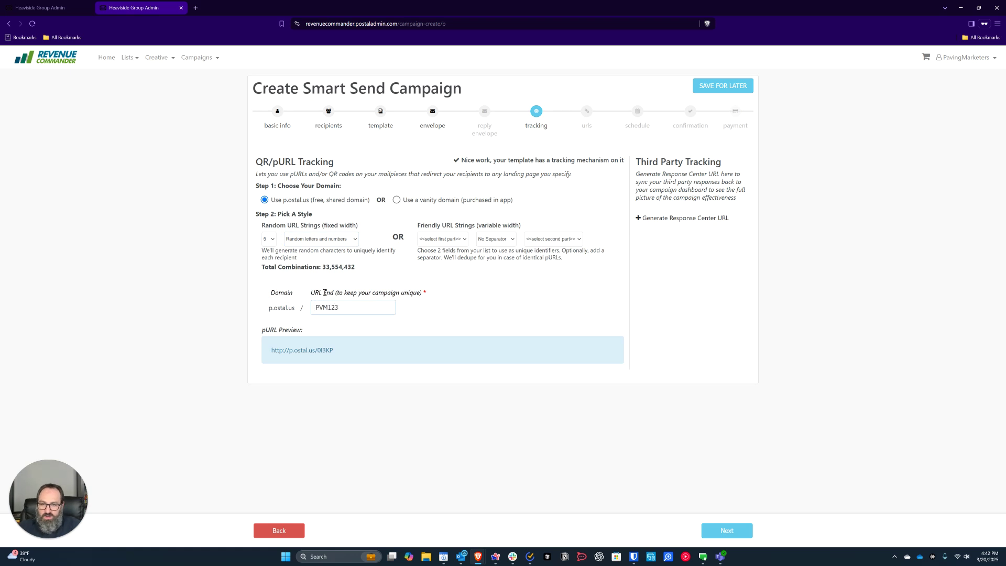
left_click(482, 315)
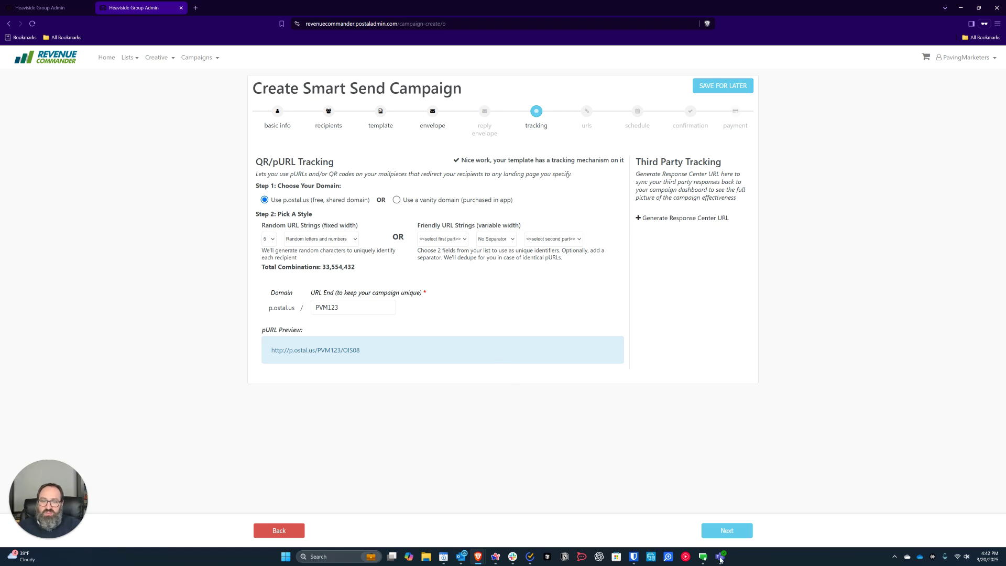
left_click(732, 536)
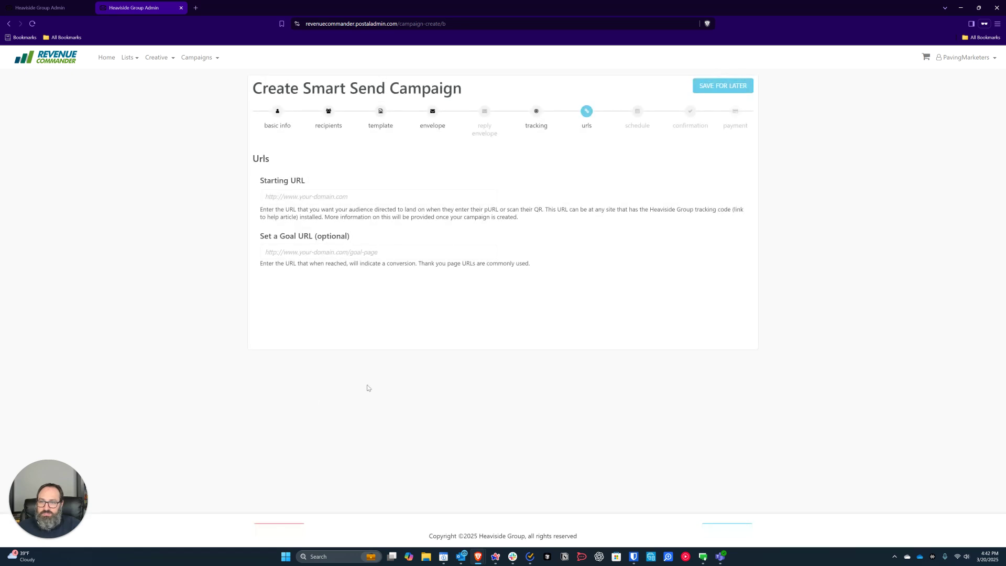
left_click(286, 198)
type("ht")
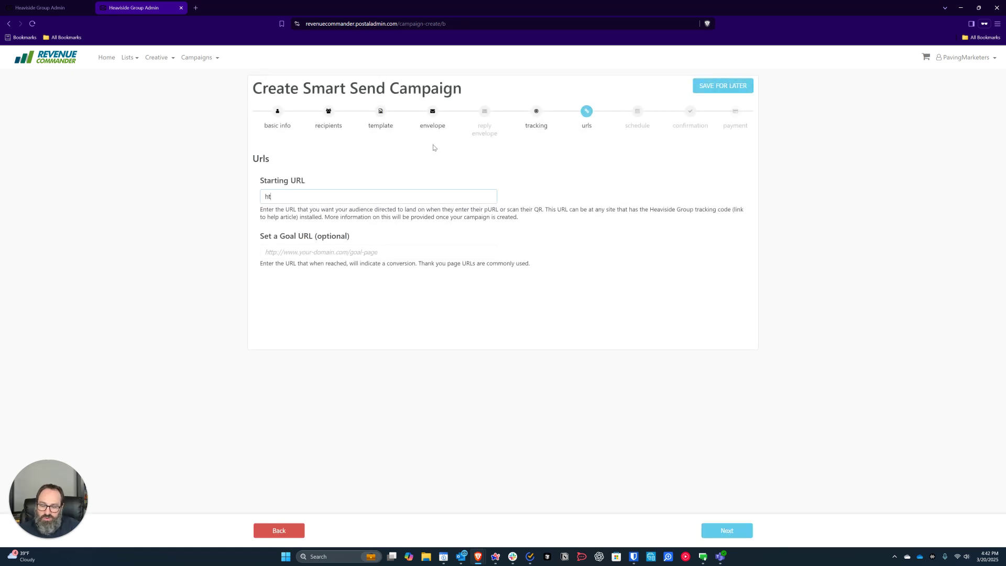
type("tps://pavingmarket")
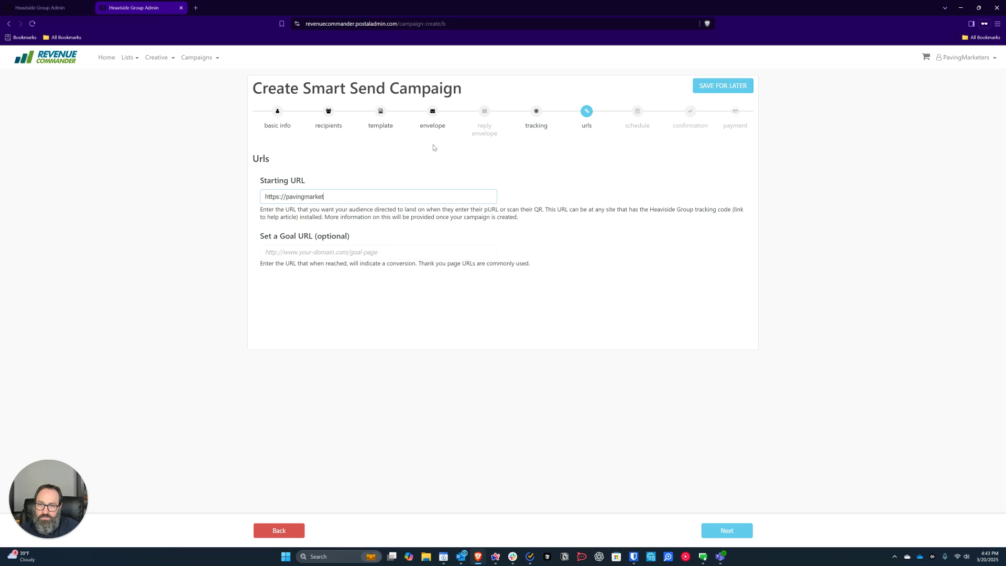
type("ers.com")
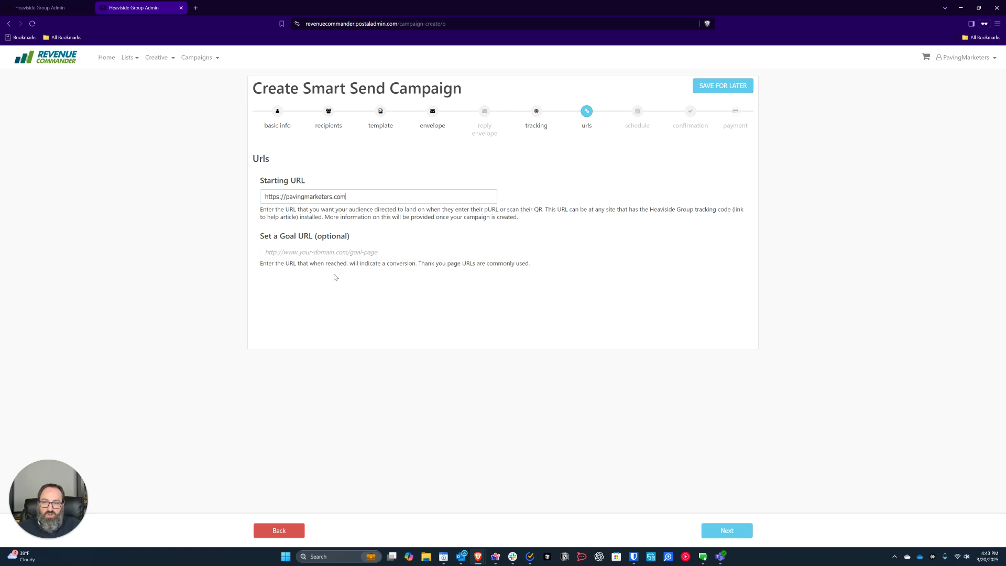
triple_click(282, 250)
triple_click(330, 195)
key("ctrl+c")
left_click(300, 250)
key("ctrl+v")
type("/session")
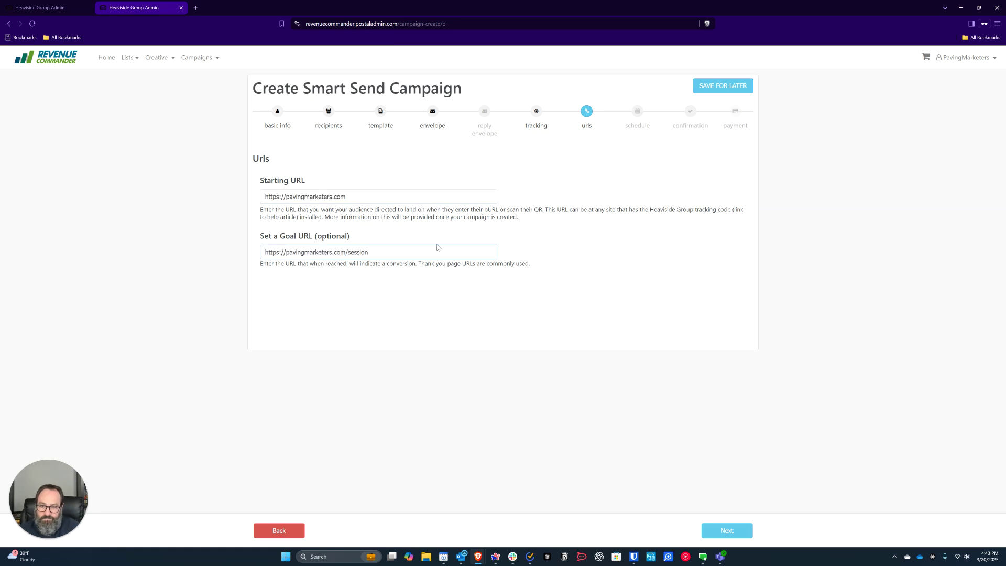
type("-schedule11")
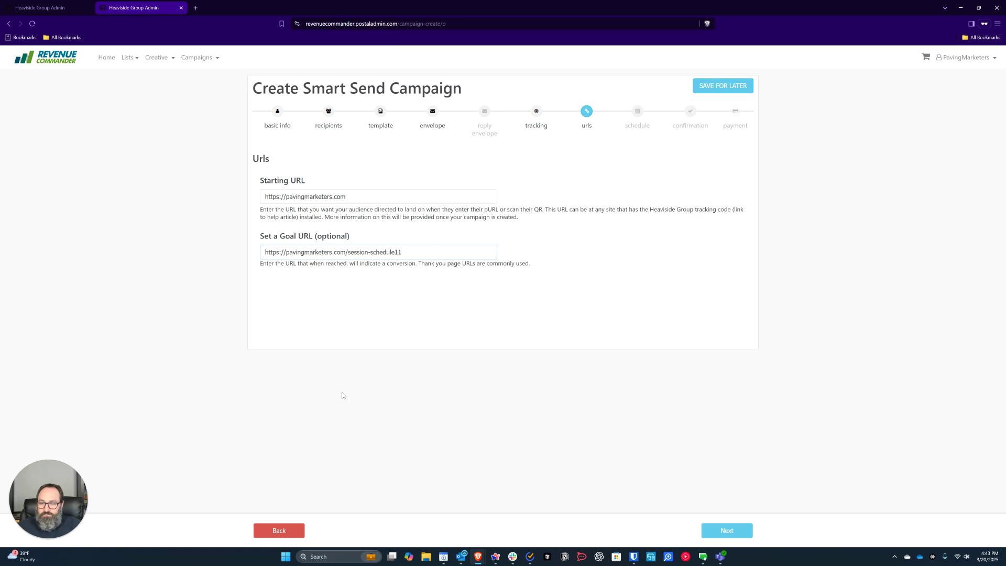
left_click(348, 302)
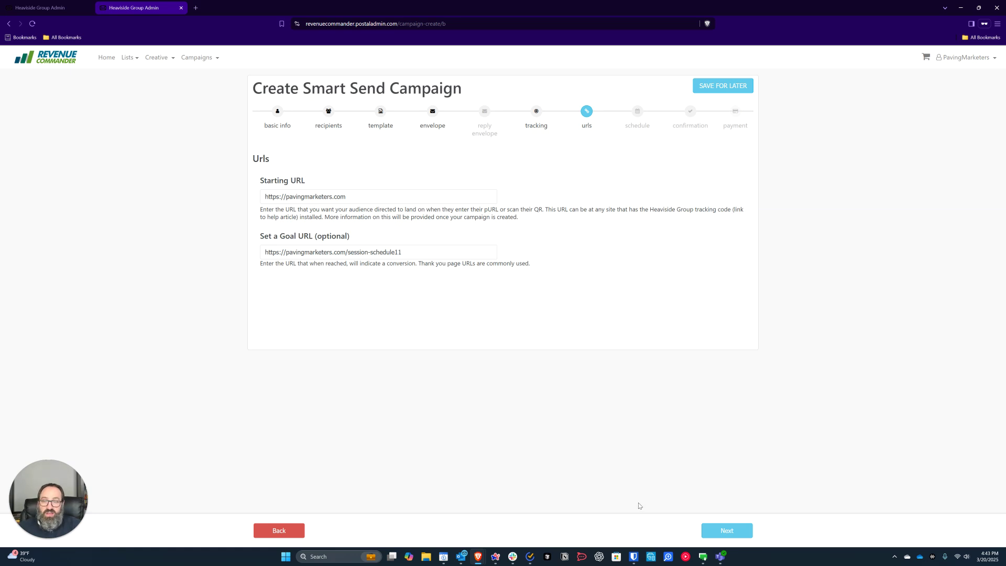
left_click(729, 533)
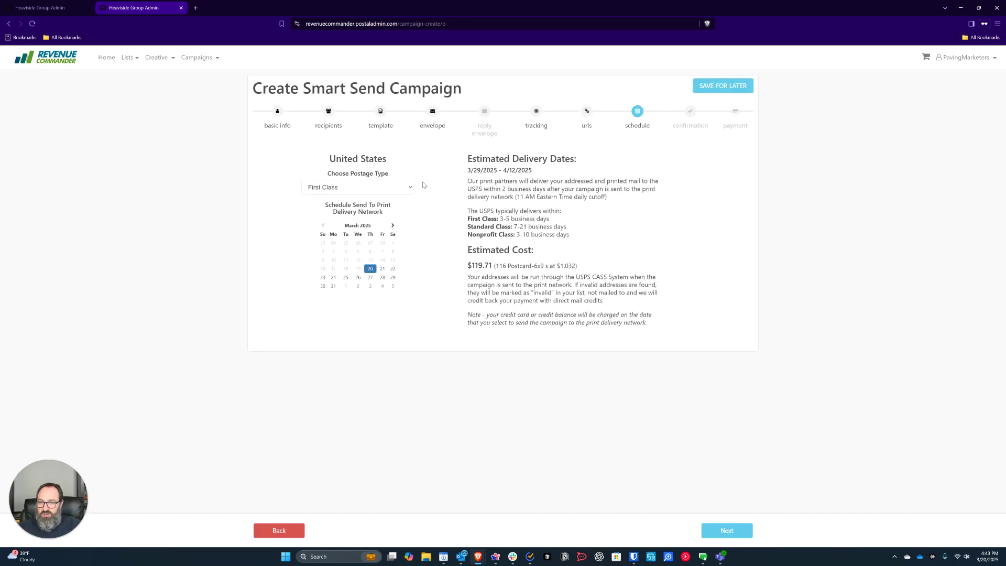
Step: Compare Standard and First Class postage for the campaign and settle on Standard
left_click(405, 188)
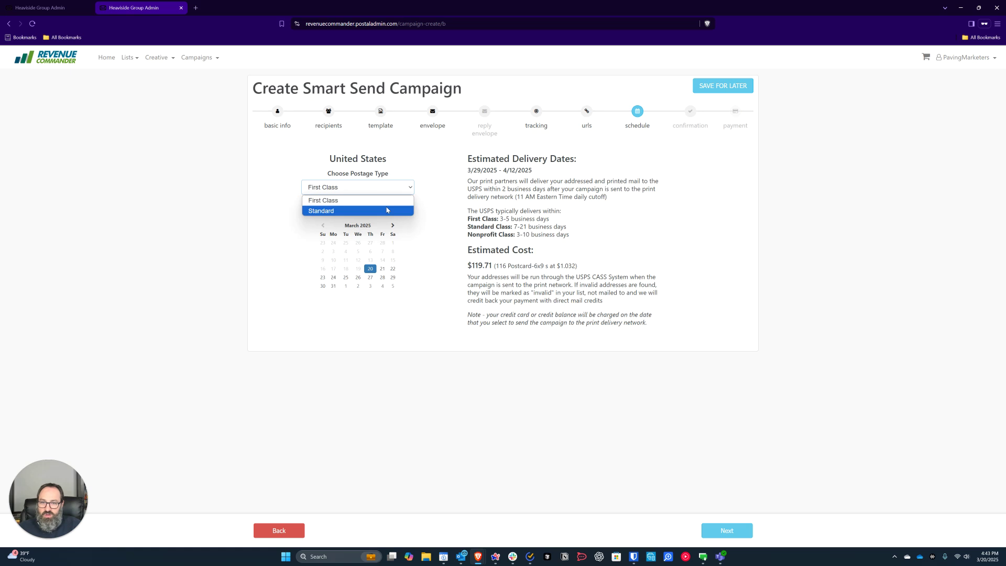
left_click(387, 211)
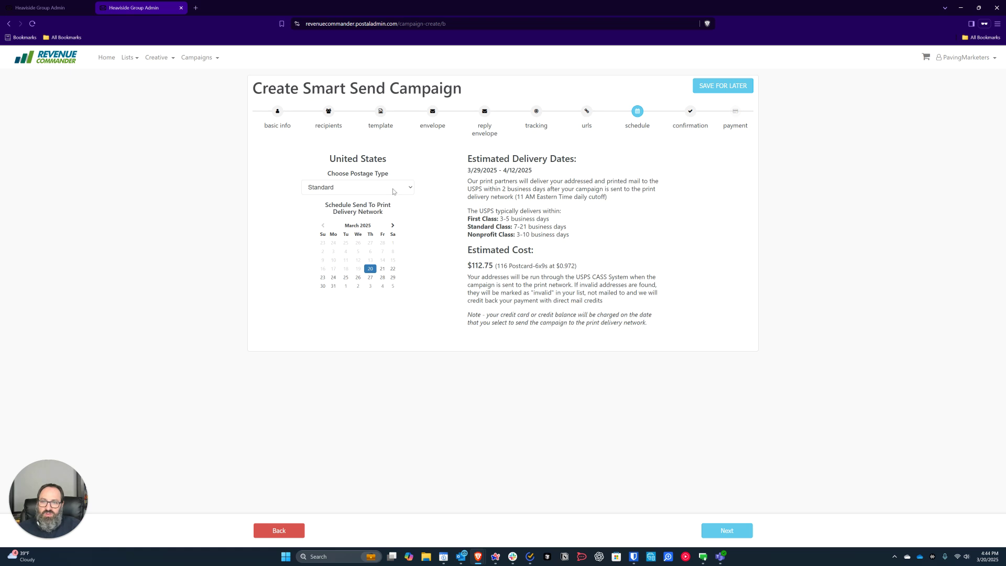
left_click(363, 190)
left_click(360, 205)
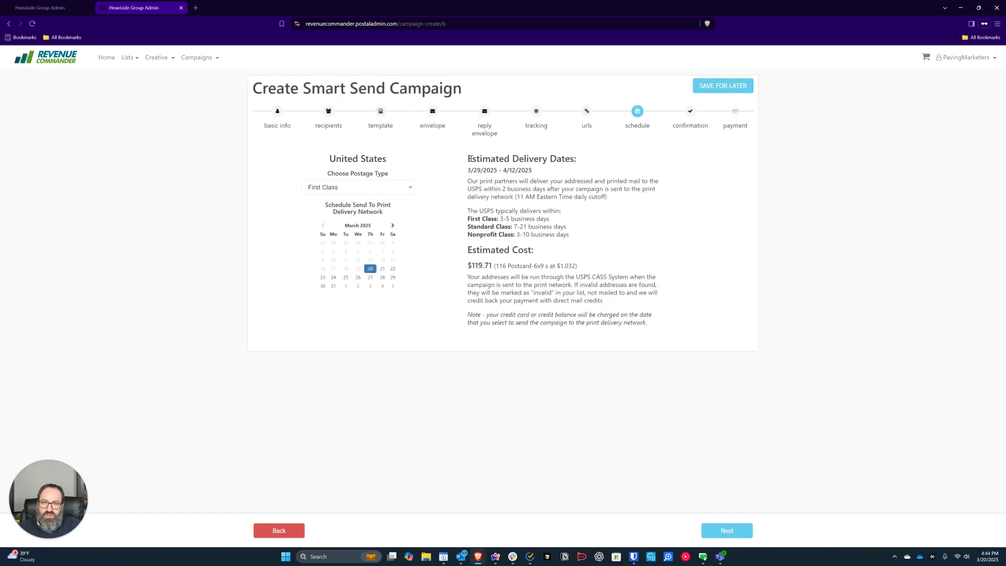
left_click(388, 190)
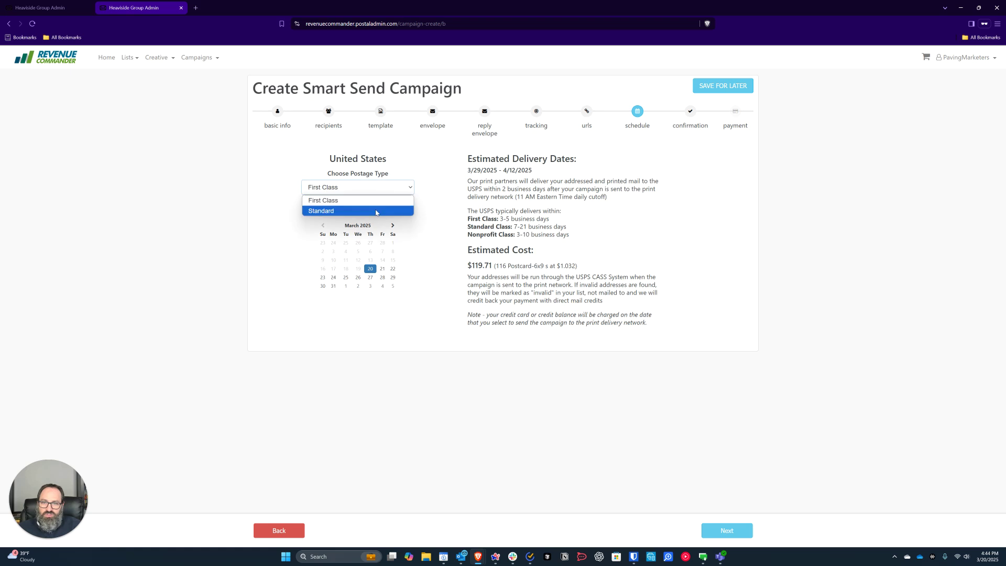
left_click(376, 211)
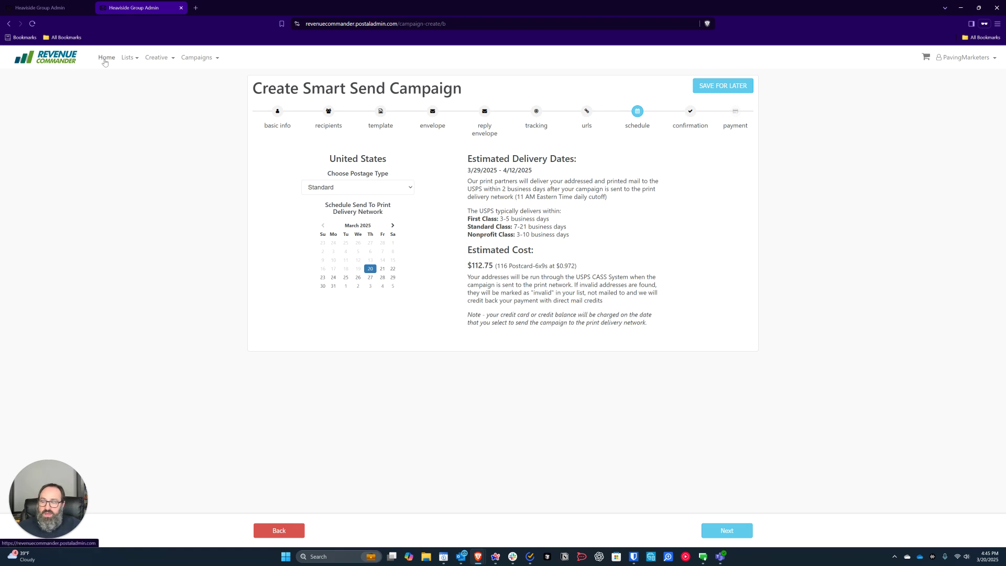
Step: Return to the home dashboard and review the activity reports on mail sent, delivered mail, returns, responses, conversions and media
left_click(100, 58)
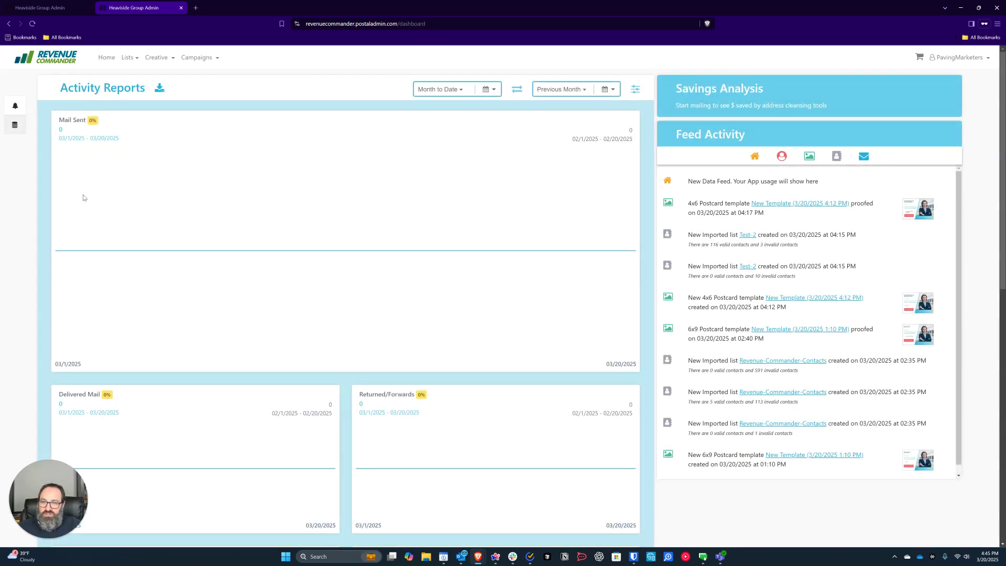
scroll(325, 180, "down", 1)
scroll(324, 180, "up", 1)
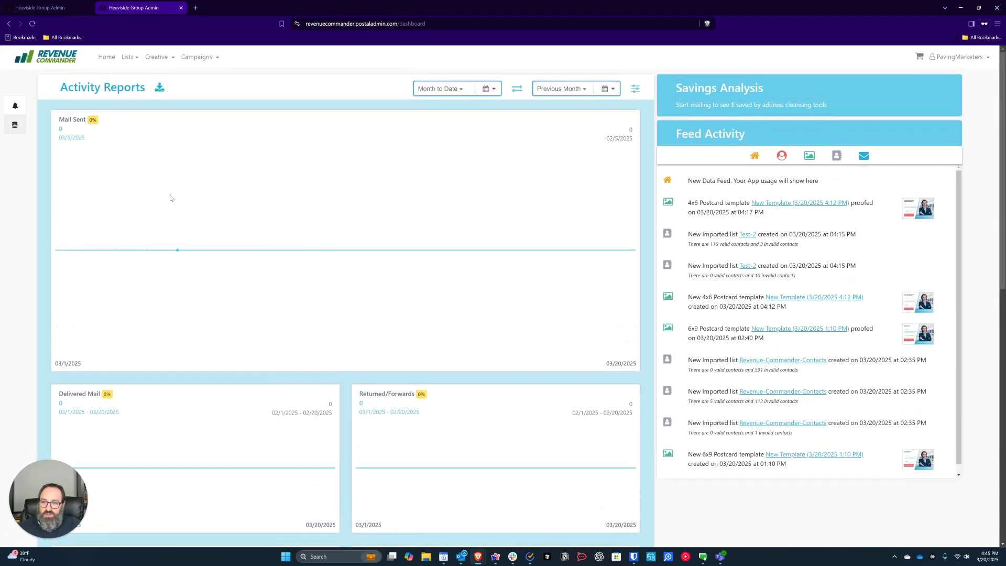
scroll(149, 292, "down", 4)
scroll(484, 292, "down", 4)
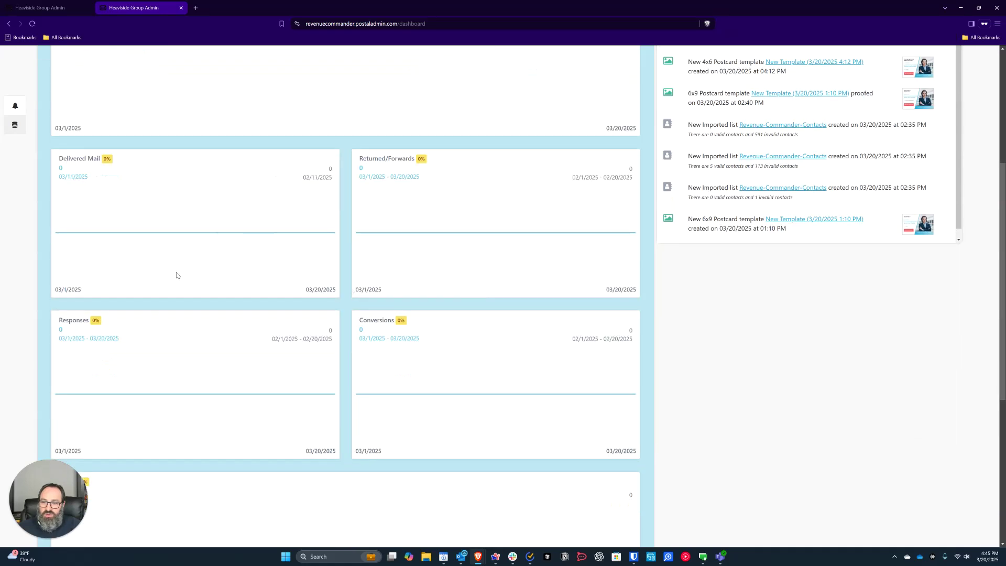
scroll(247, 387, "down", 3)
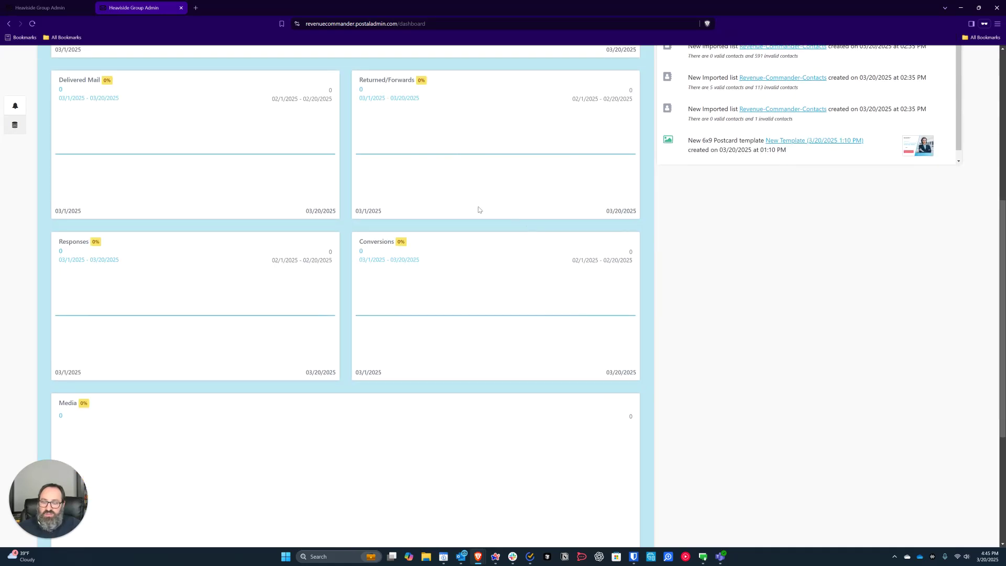
scroll(425, 200, "down", 4)
scroll(458, 310, "up", 14)
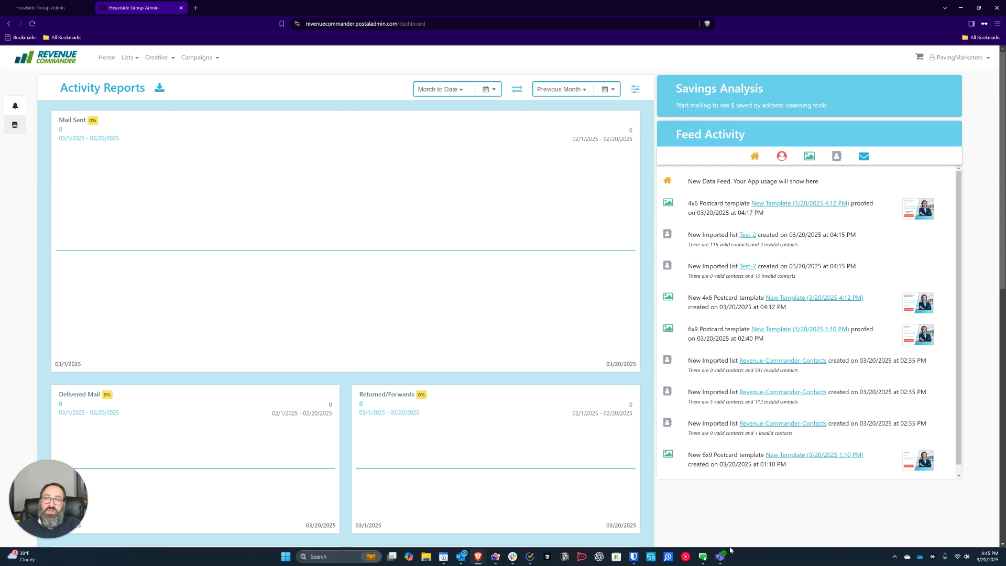
mouse_move(721, 557)
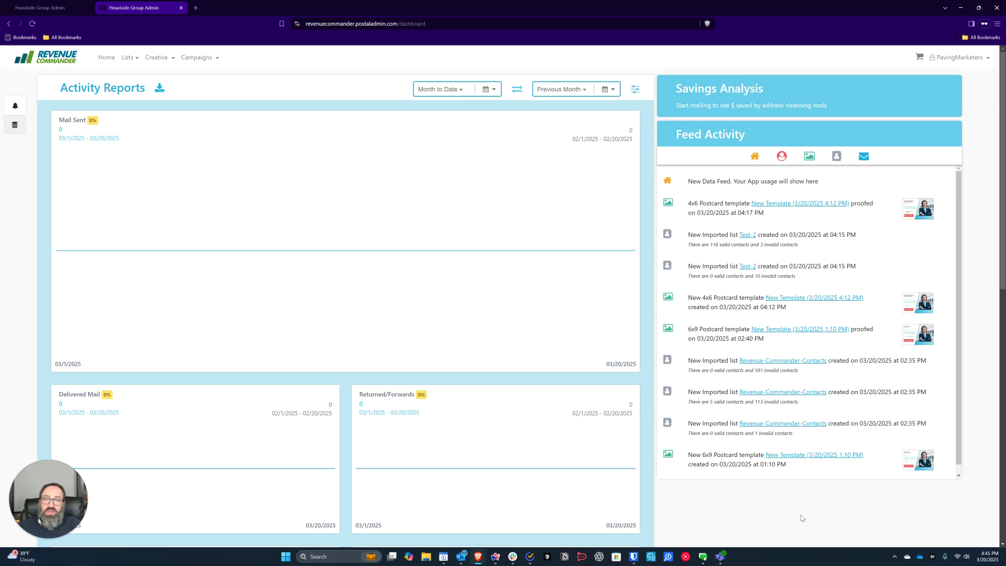